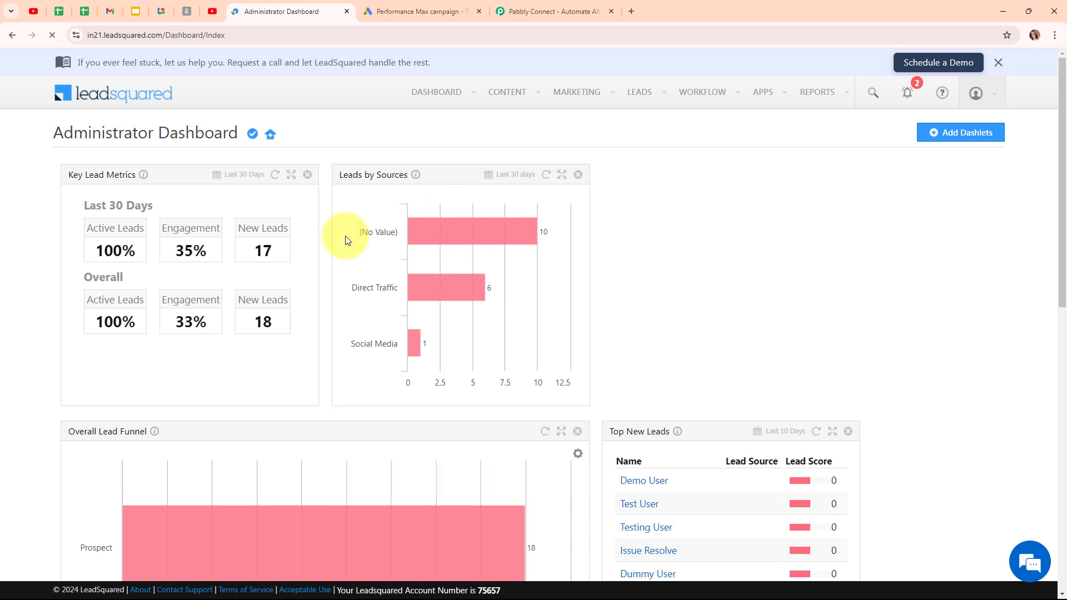
Refresh the LeadSquared dashboard, glance at the Google Ads campaign tab, then go to Pabbly Connect
left_click(52, 35)
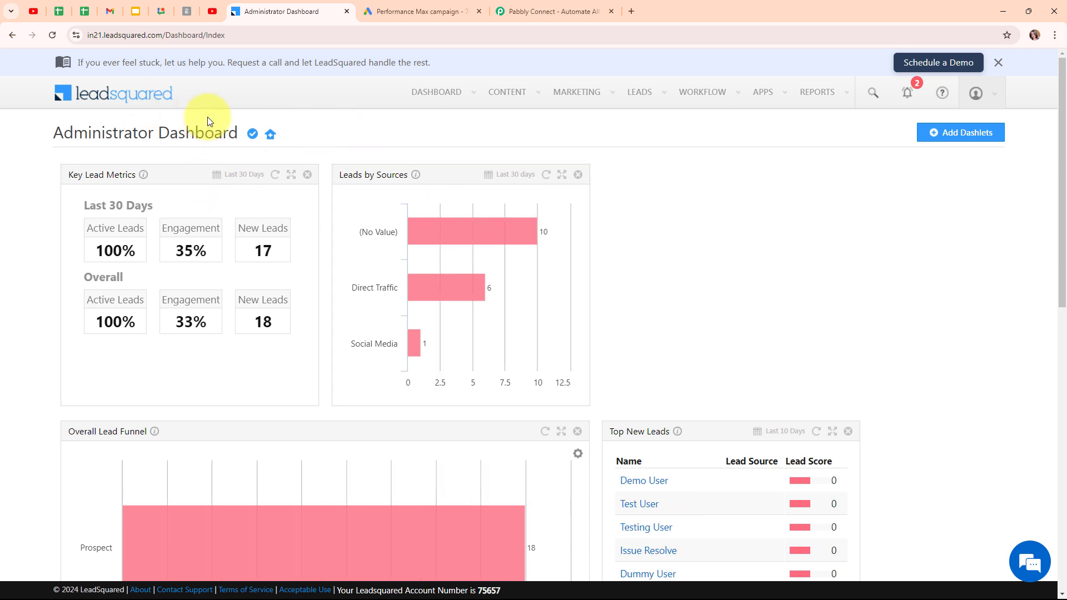
left_click(422, 10)
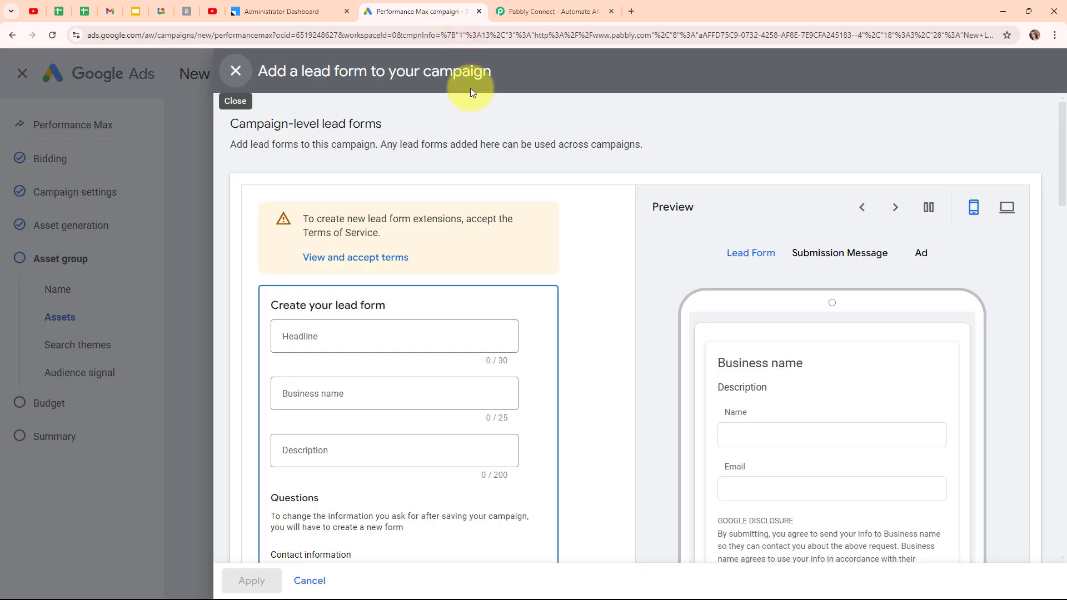
left_click(256, 5)
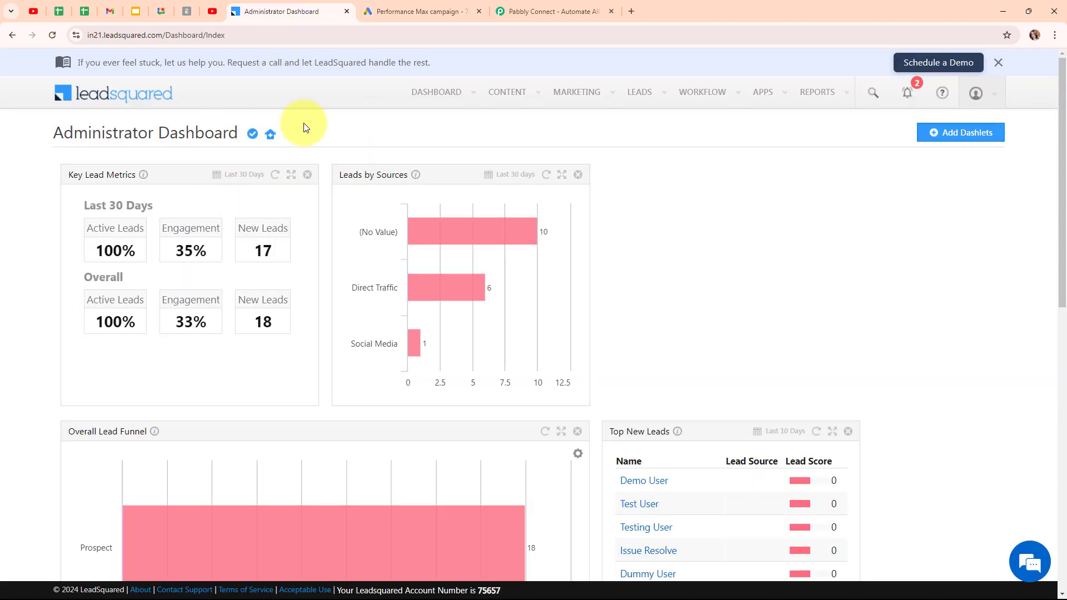
left_click(605, 5)
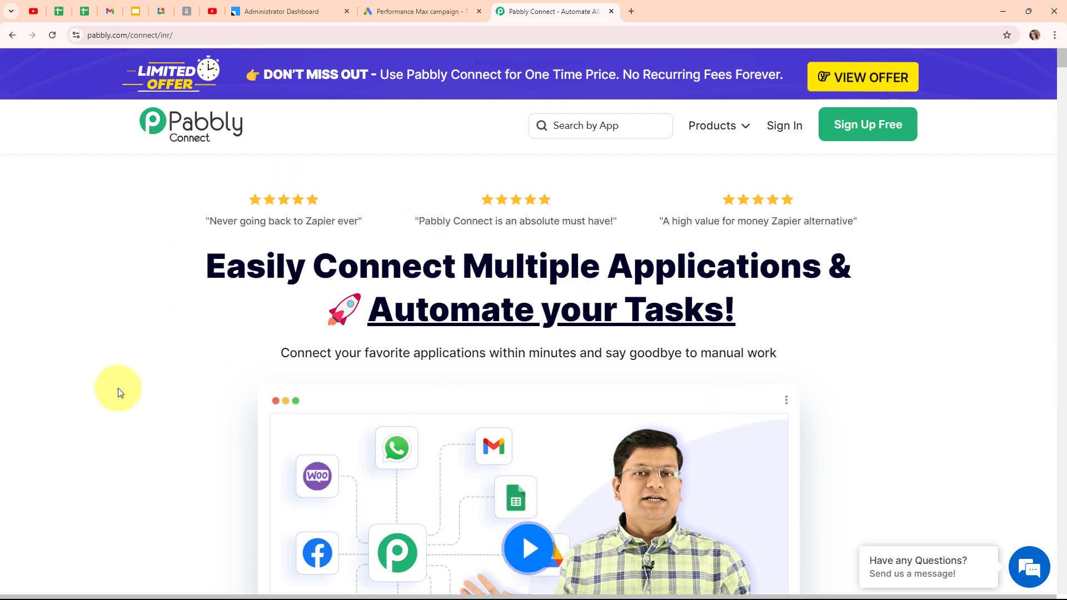
Sign in on pabbly.com and launch Pabbly Connect from All Pabbly Apps in a new tab
left_click(246, 35)
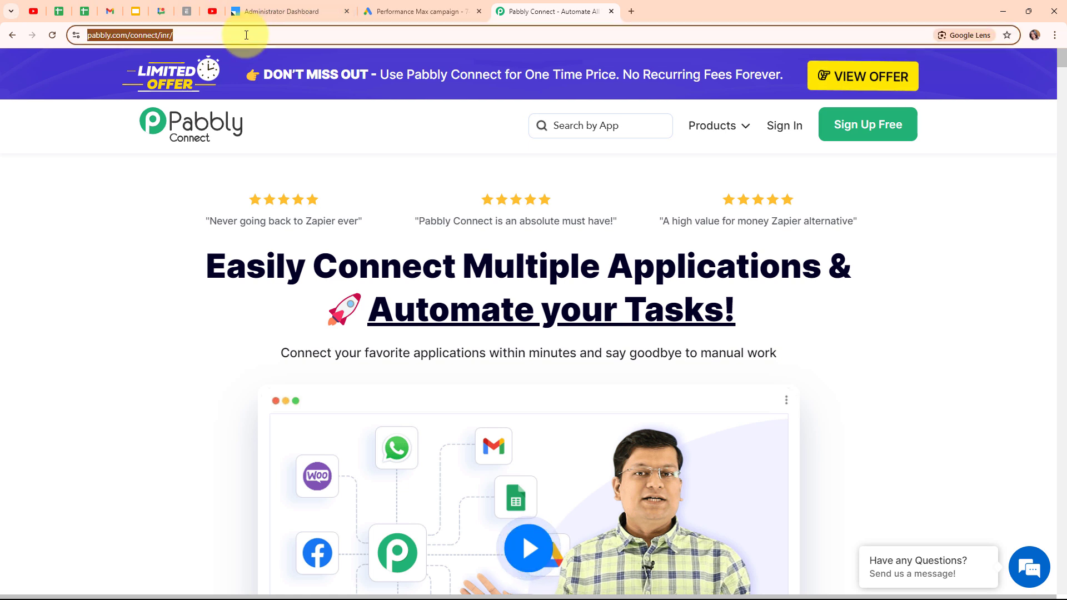
left_click(367, 147)
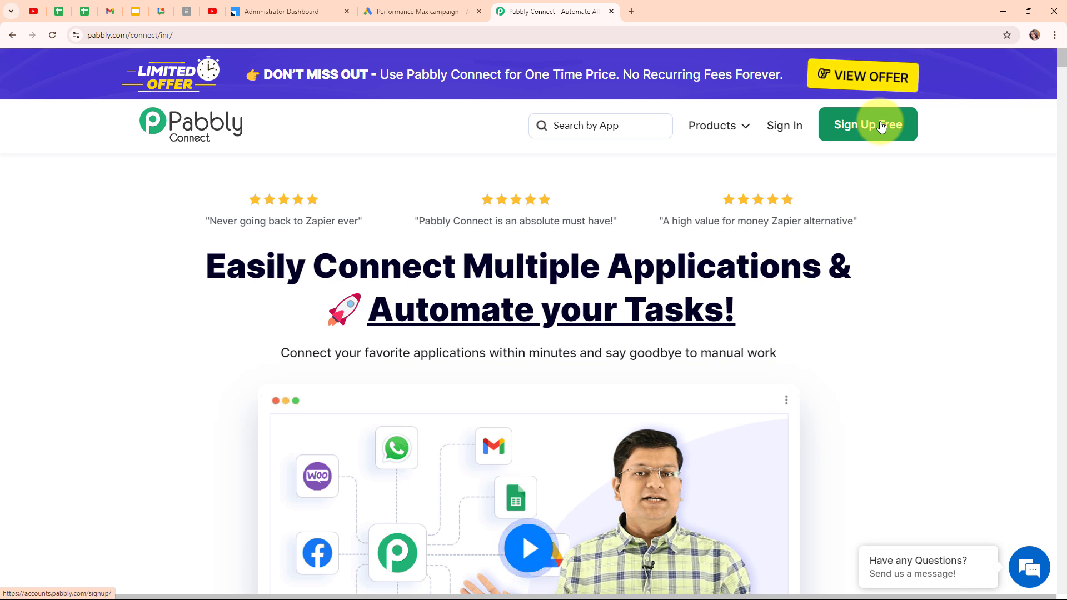
left_click(787, 126)
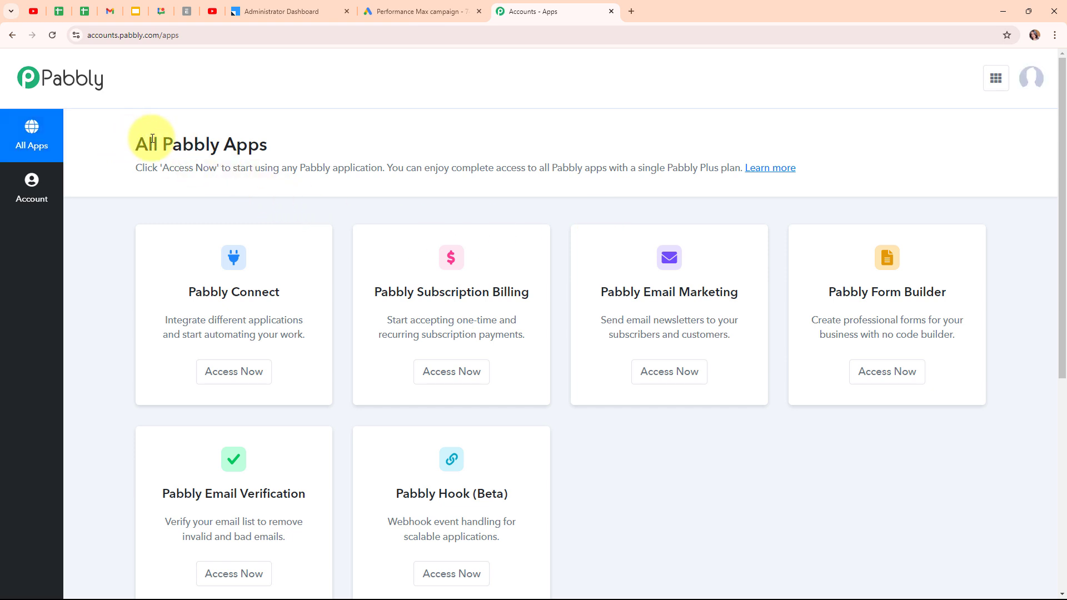
left_click_drag(135, 140, 302, 151)
left_click(438, 133)
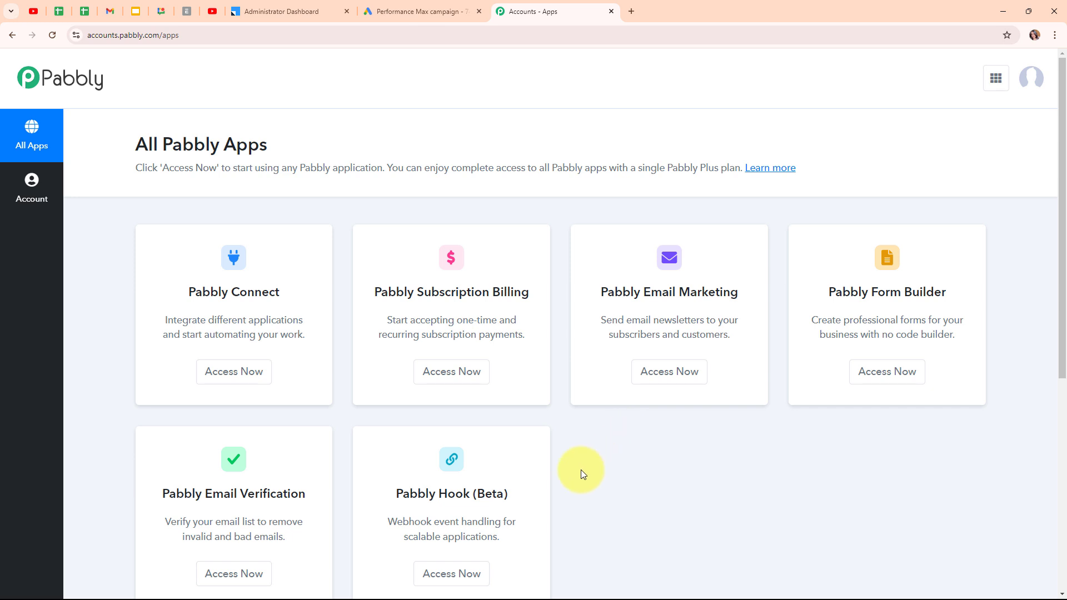
left_click(263, 388)
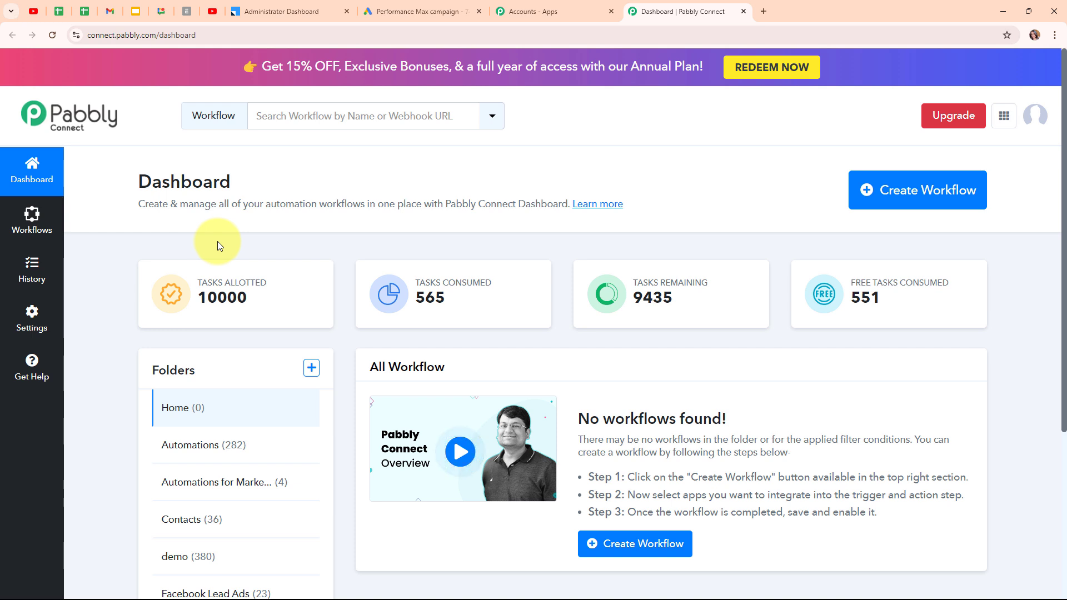
Start a workflow named 'Add Google Ads Leads to LeadSquared CRM' in the Automations folder
left_click(883, 207)
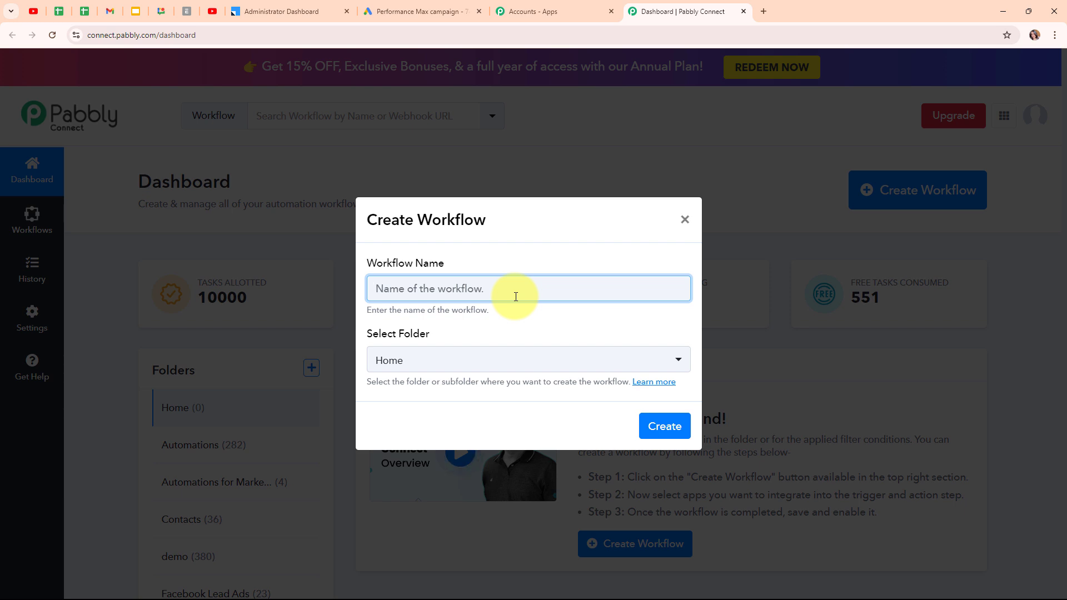
type("Add Google Ads Leads to LeadSquared CRM")
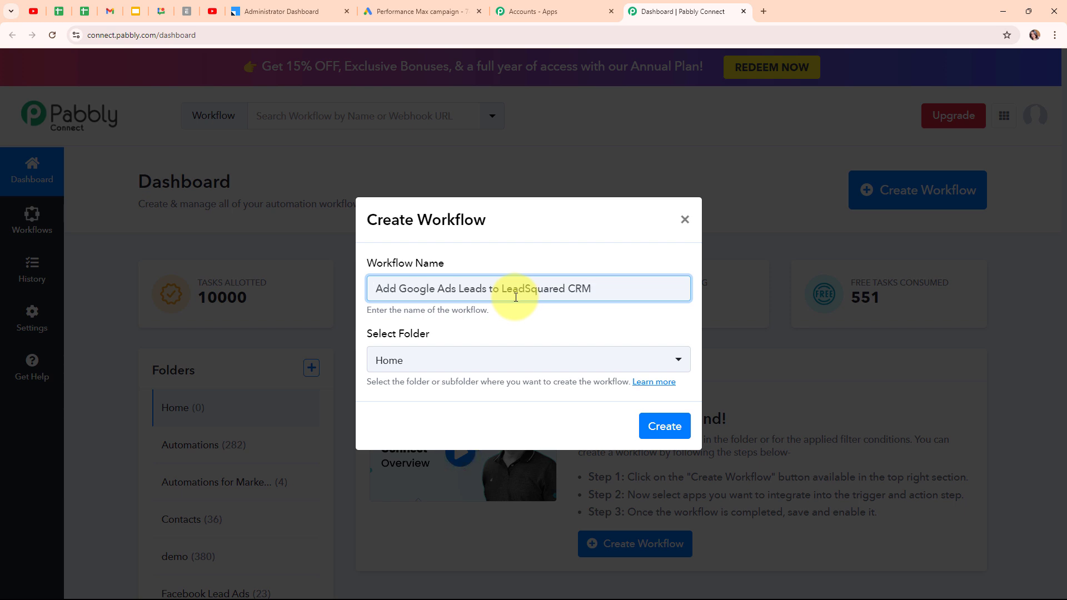
left_click(529, 359)
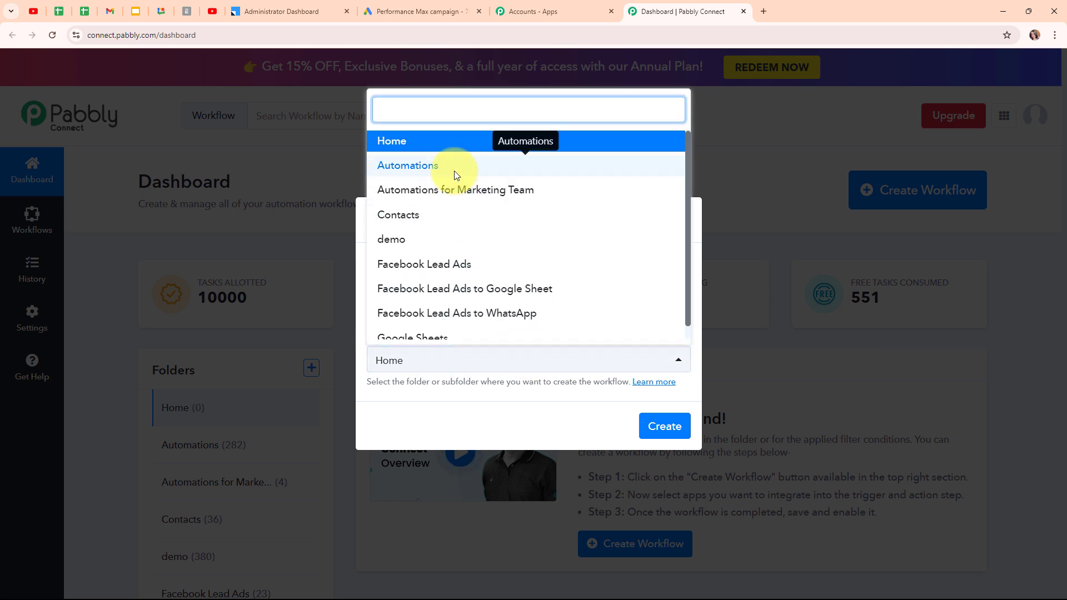
left_click(455, 172)
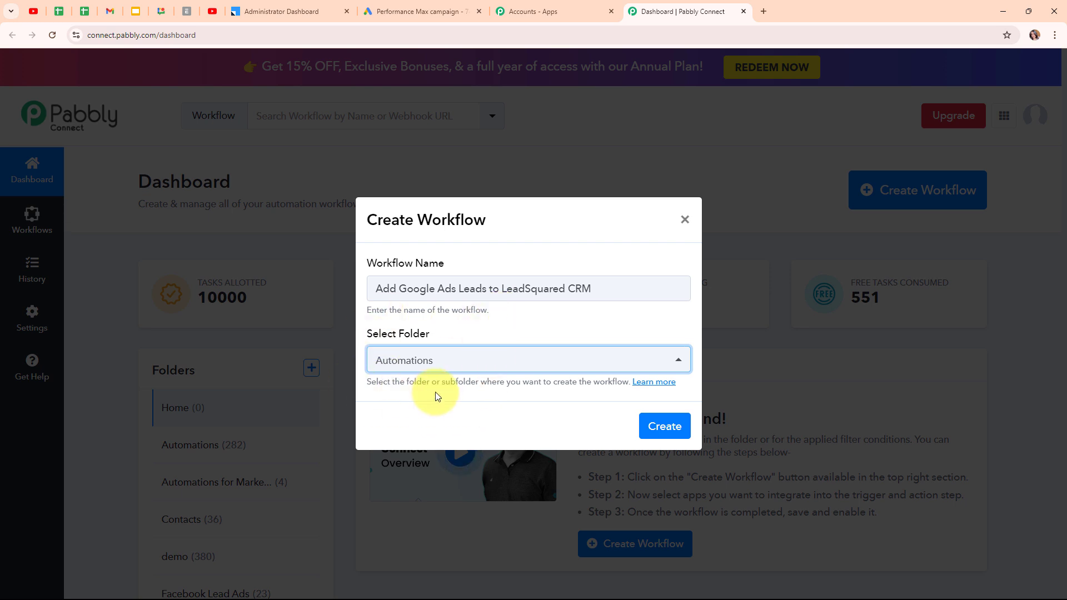
Read the folders help article, then create the workflow
left_click(666, 387)
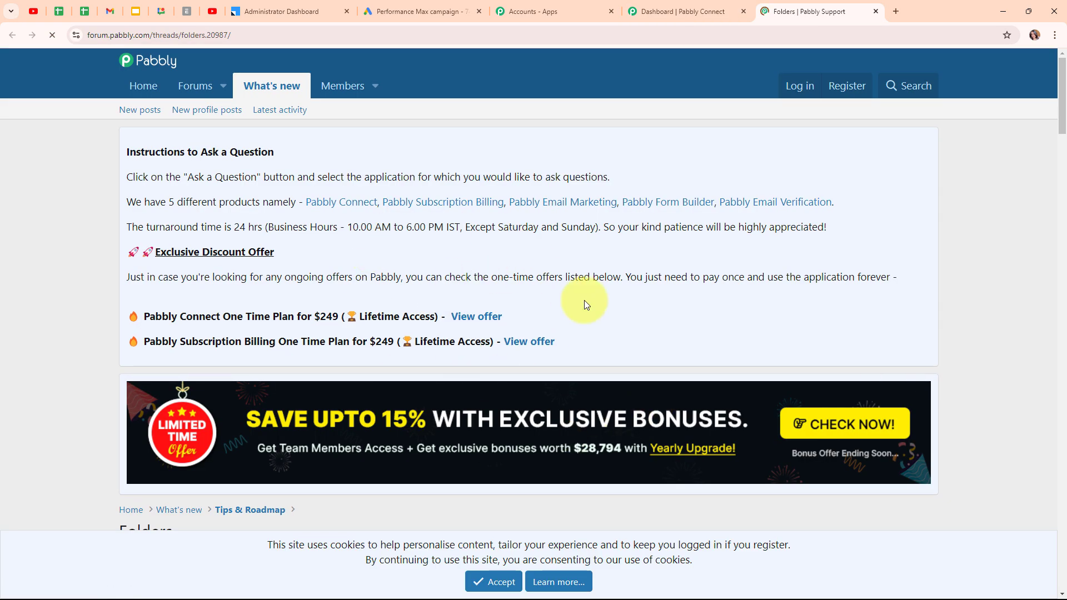
scroll(582, 340, "down", 10)
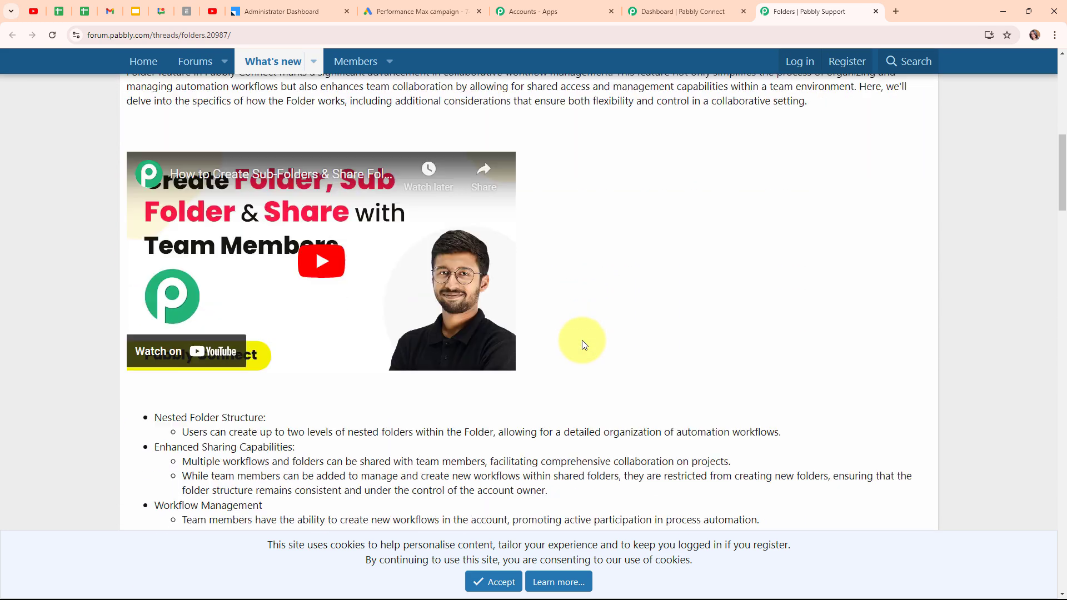
scroll(582, 340, "down", 1)
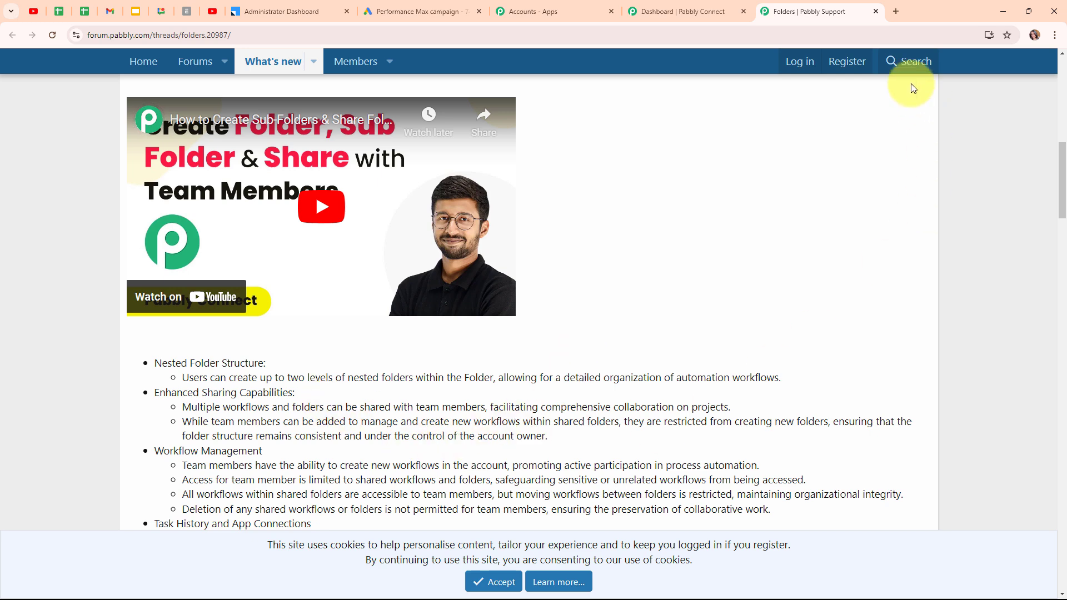
left_click(875, 12)
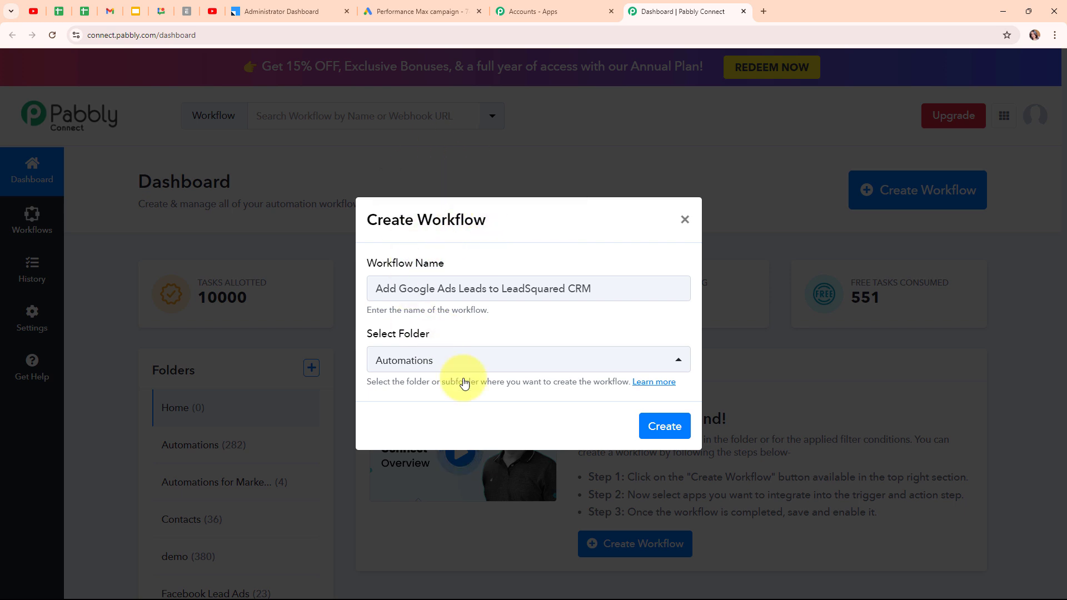
left_click(659, 431)
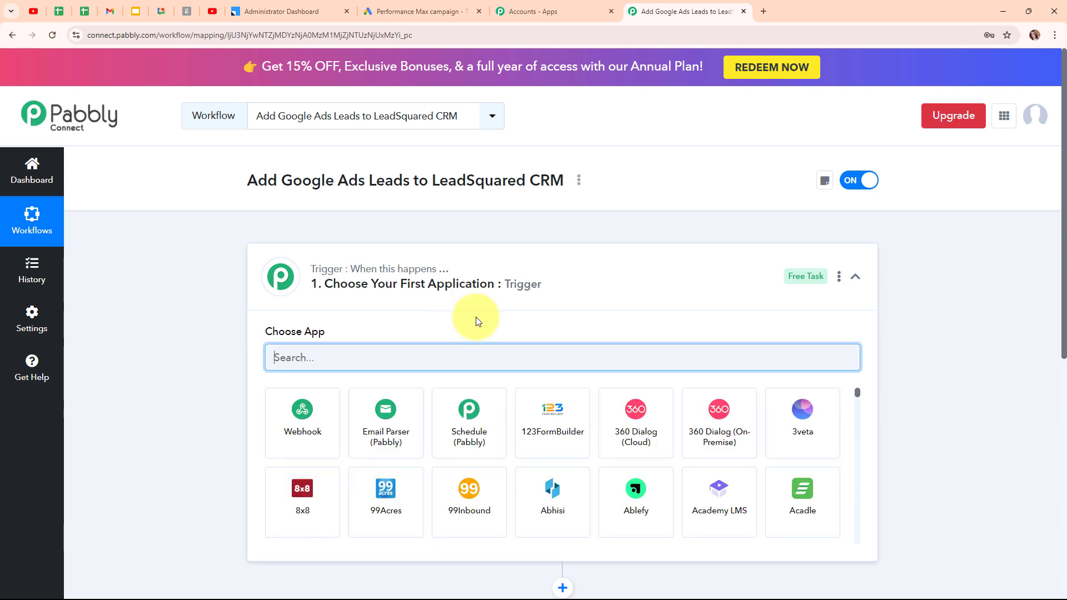
Search 'Google Ads' in the trigger step and select it as the trigger app
left_click(856, 277)
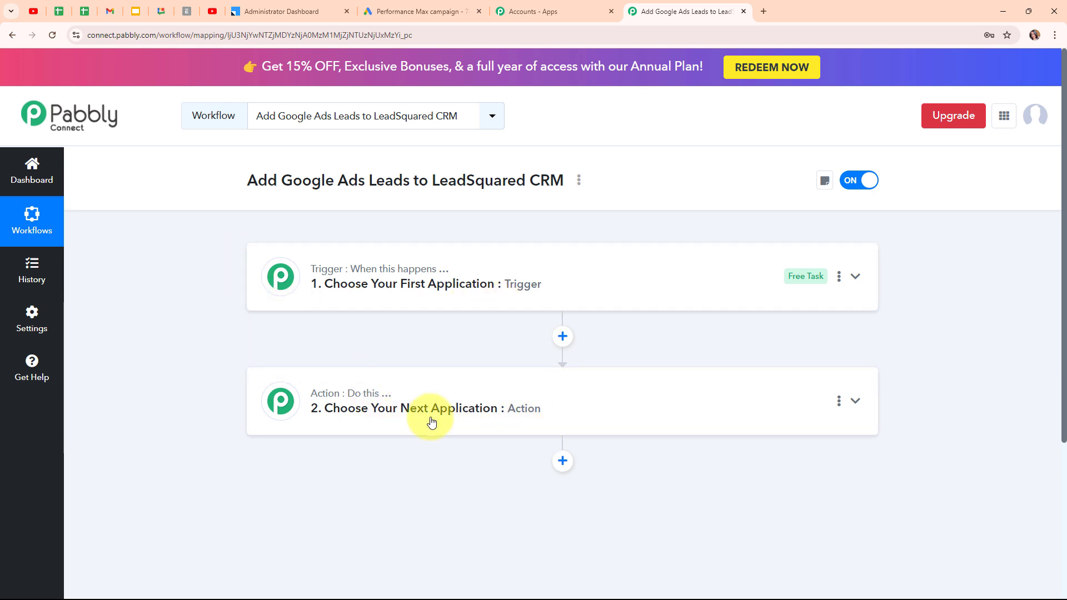
left_click(850, 277)
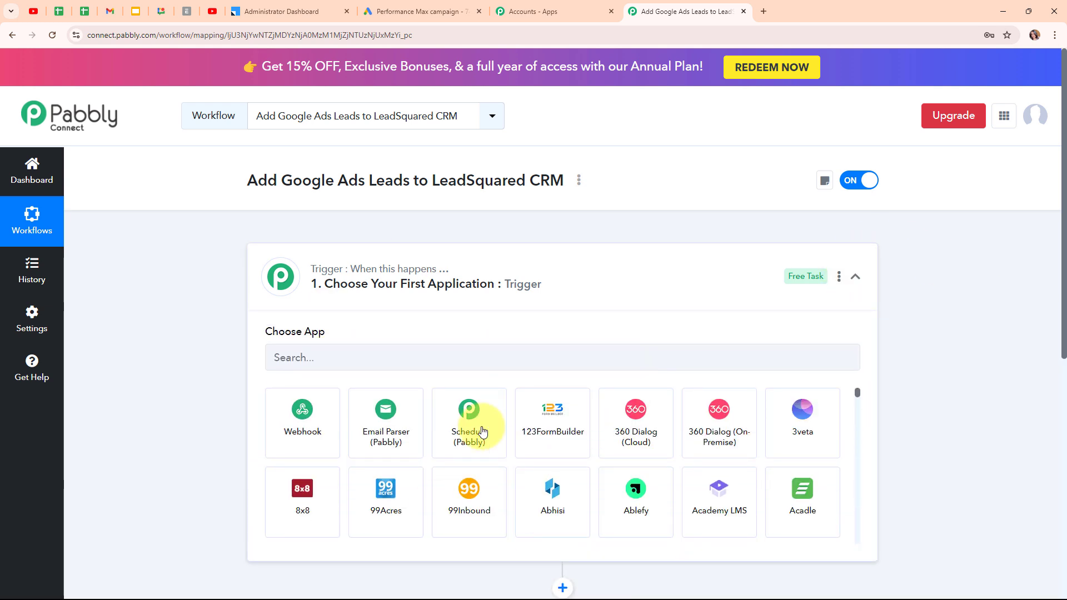
left_click(343, 363)
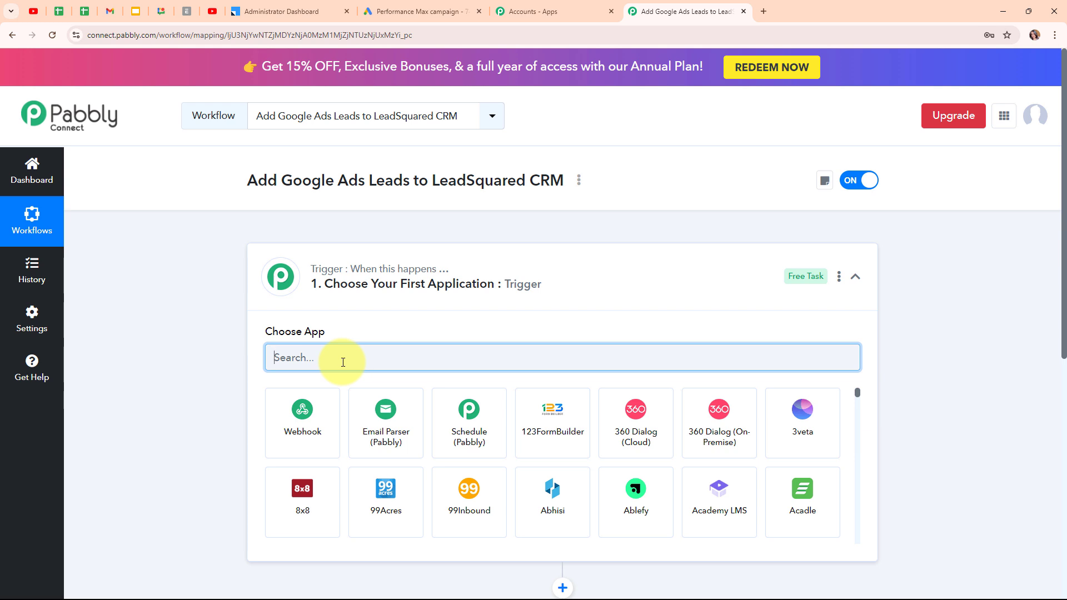
type("Google Ads")
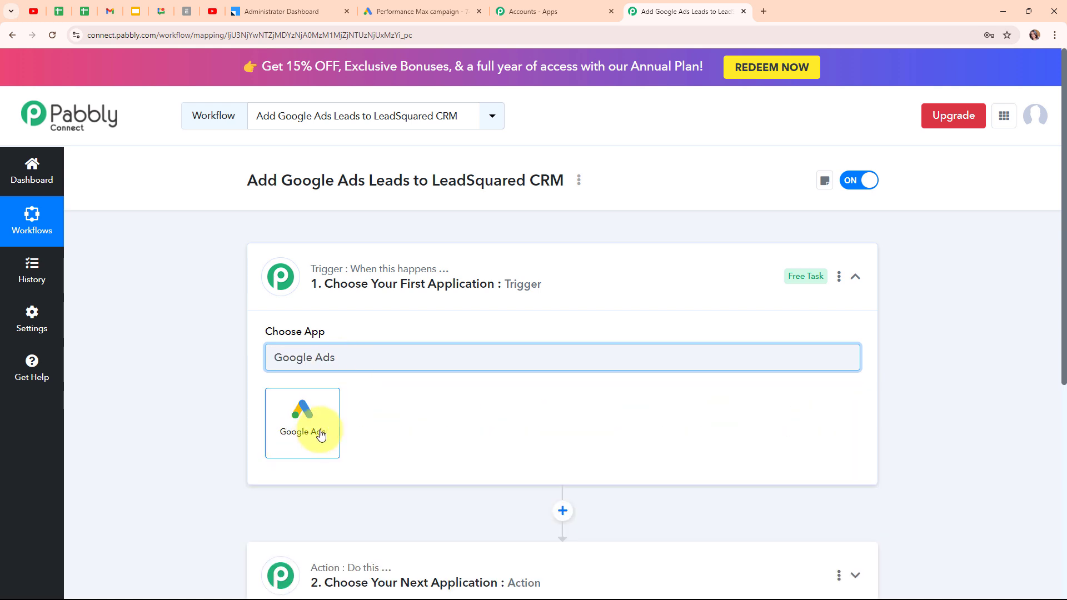
left_click(320, 435)
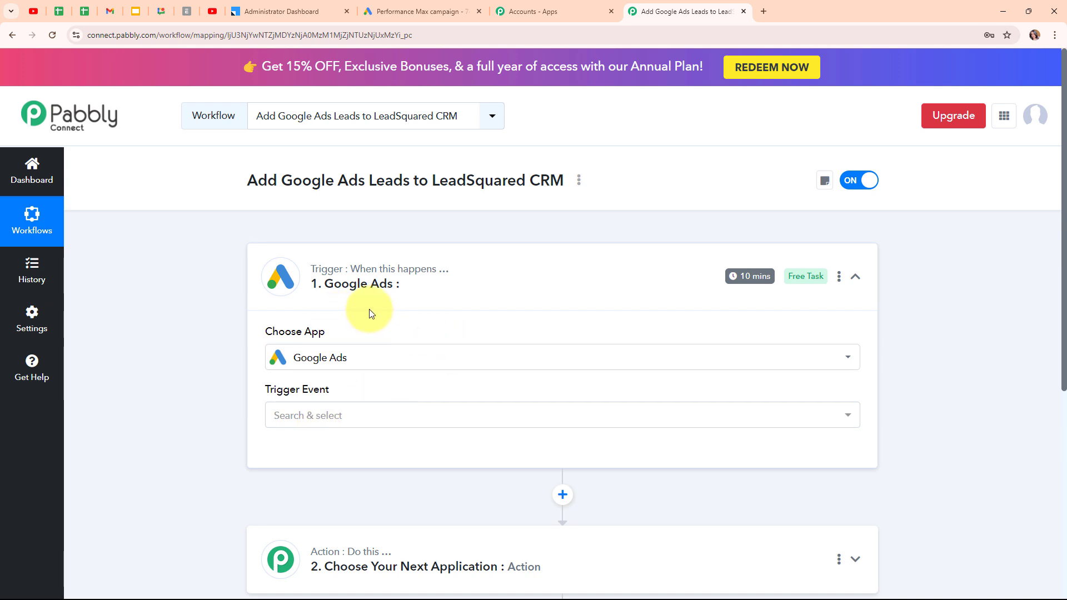
Set the Google Ads trigger event to New Lead Form Entry
left_click(413, 418)
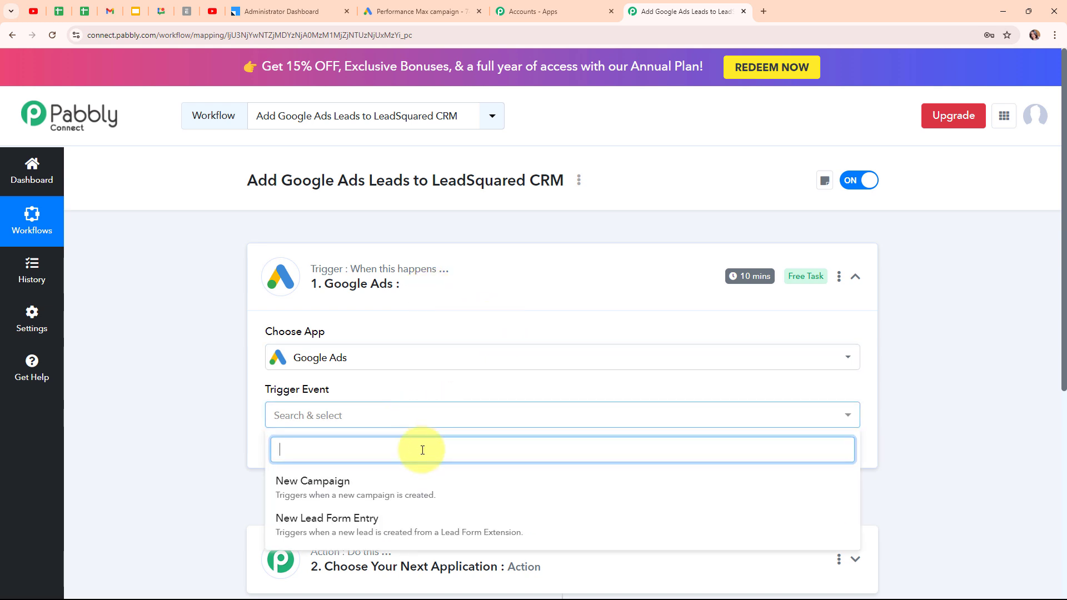
left_click(347, 533)
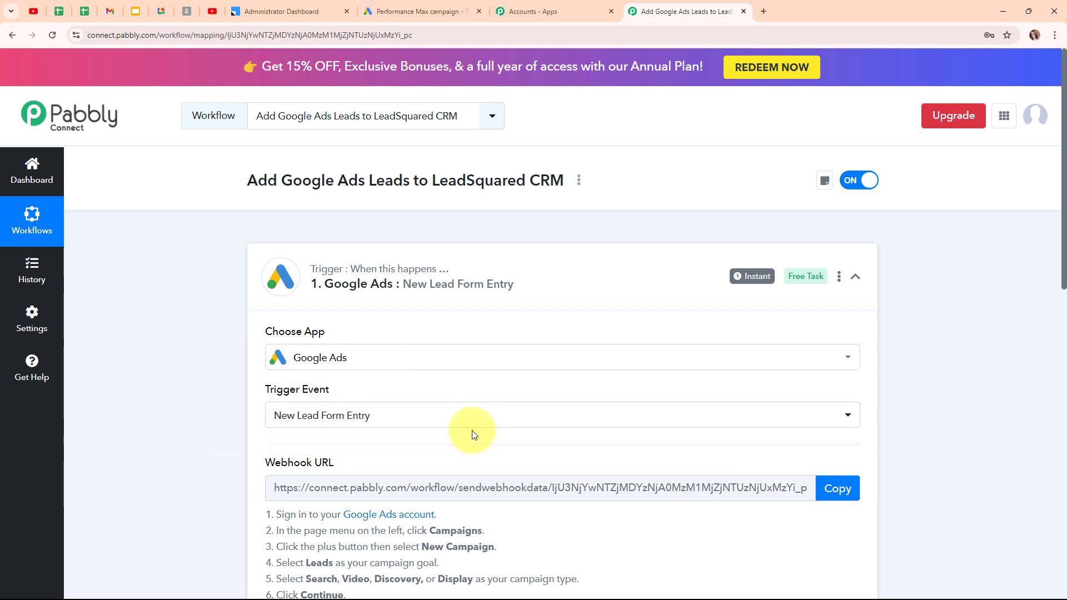
scroll(473, 434, "down", 3)
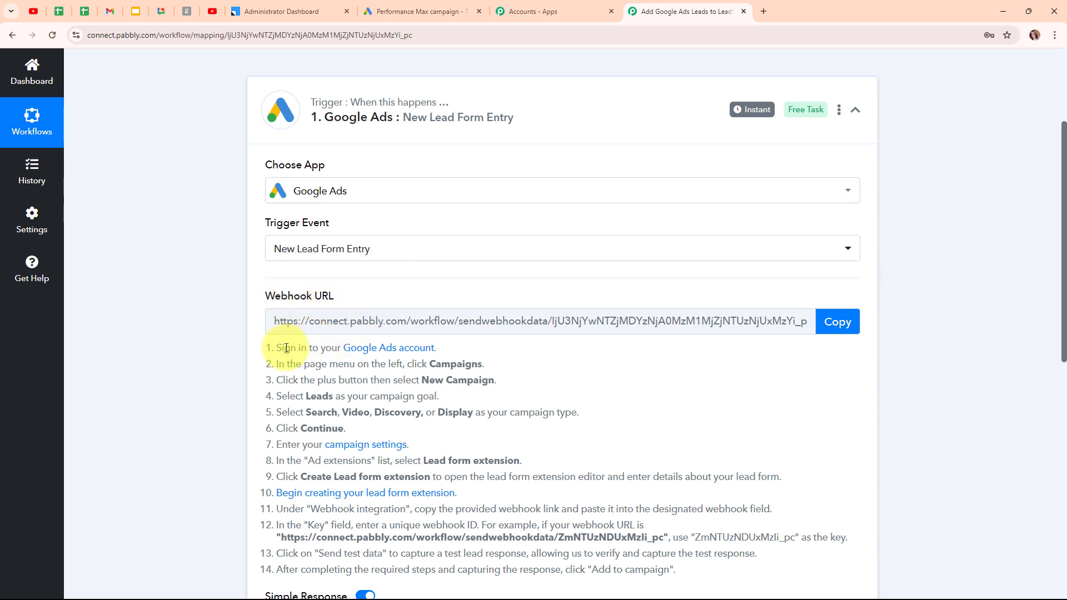
Copy the trigger's webhook URL and go to the Google Ads lead form setup
left_click_drag(274, 344, 691, 573)
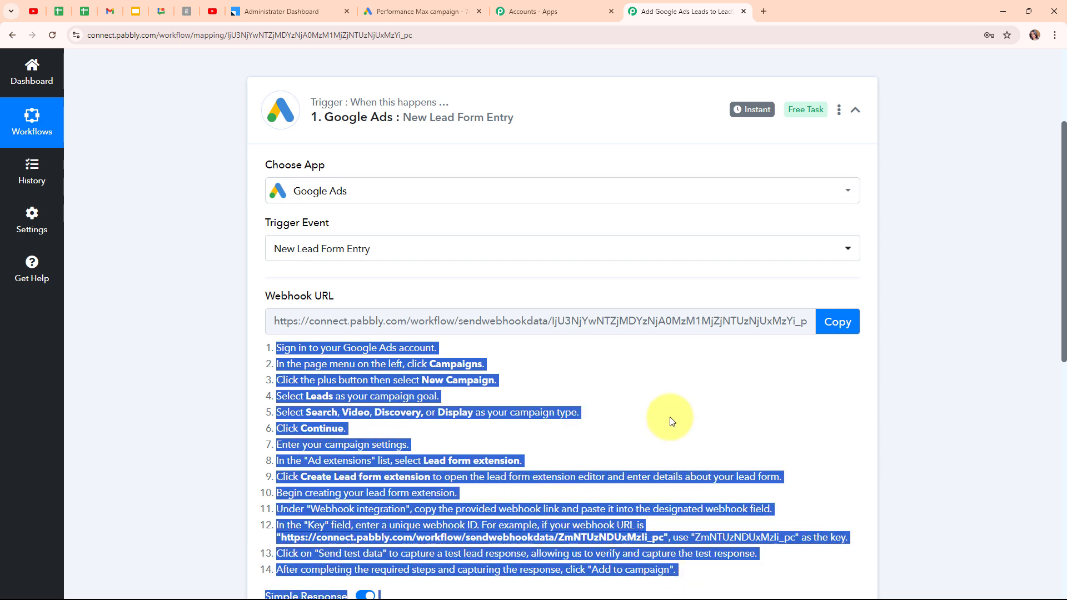
left_click(653, 429)
left_click(836, 322)
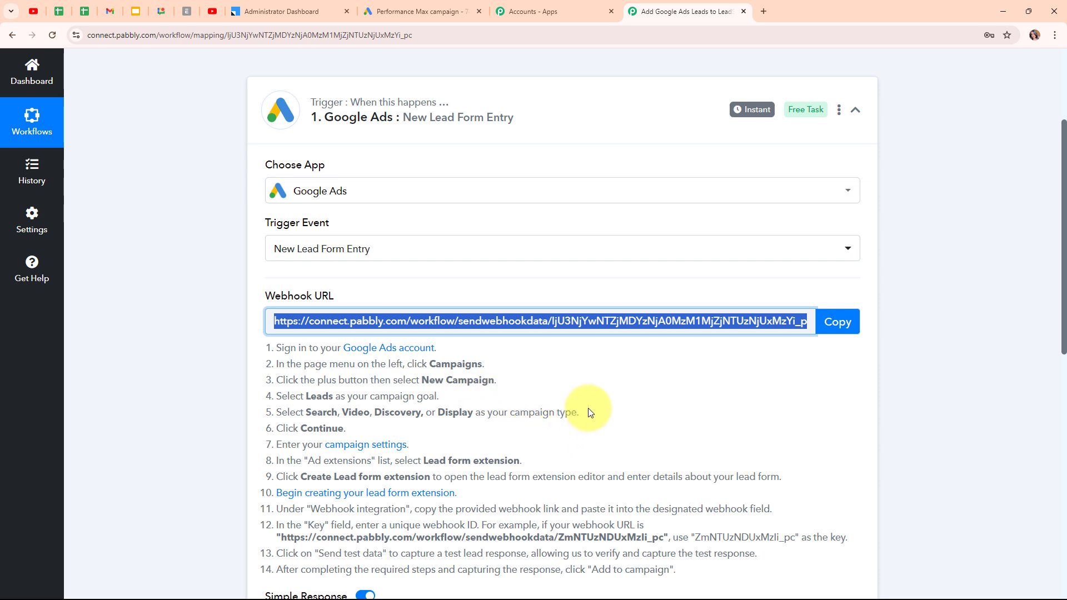
left_click(428, 6)
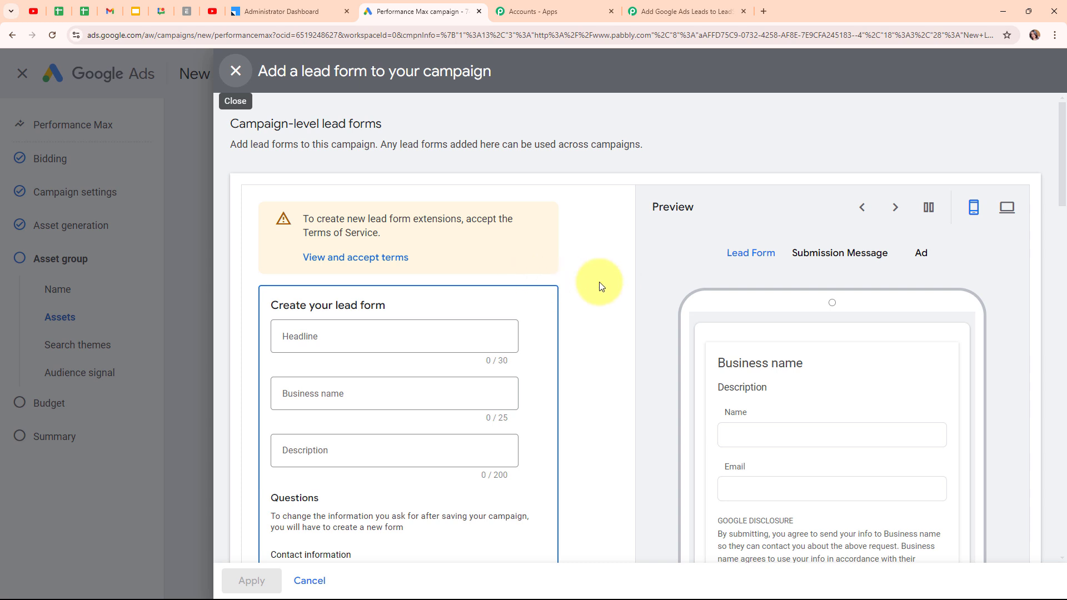
Enter 'Home Hub Real Estate' as the lead form's business name
scroll(599, 286, "down", 2)
scroll(599, 286, "down", 1)
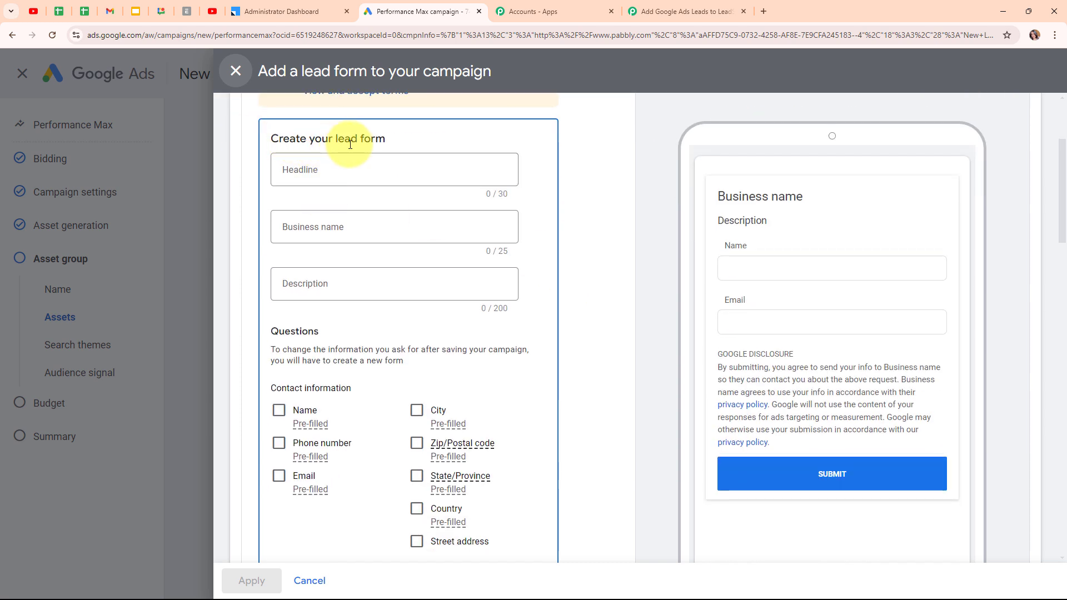
left_click(351, 231)
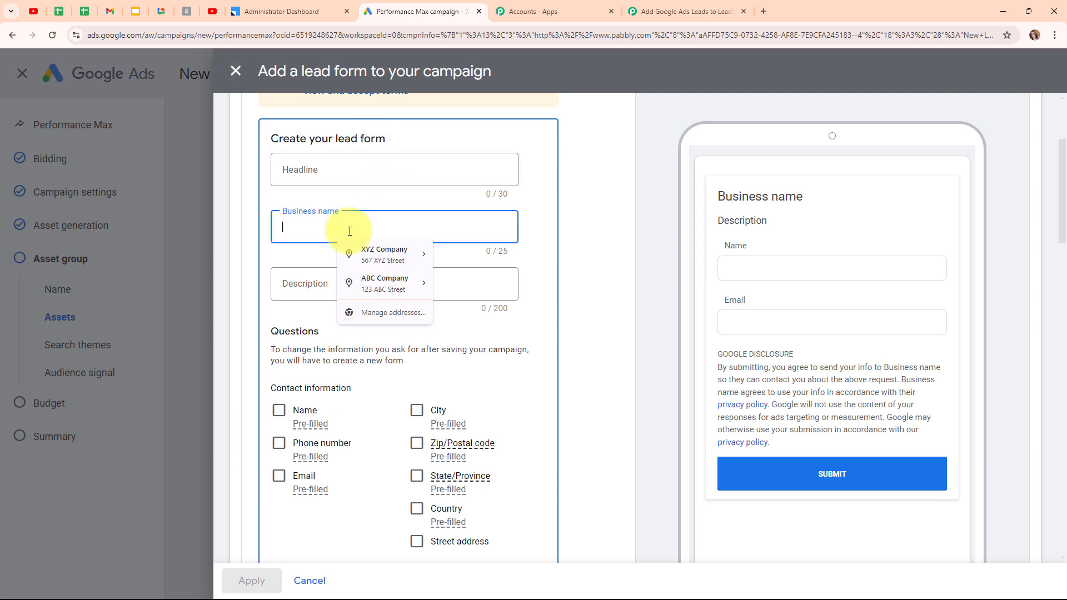
type("Home")
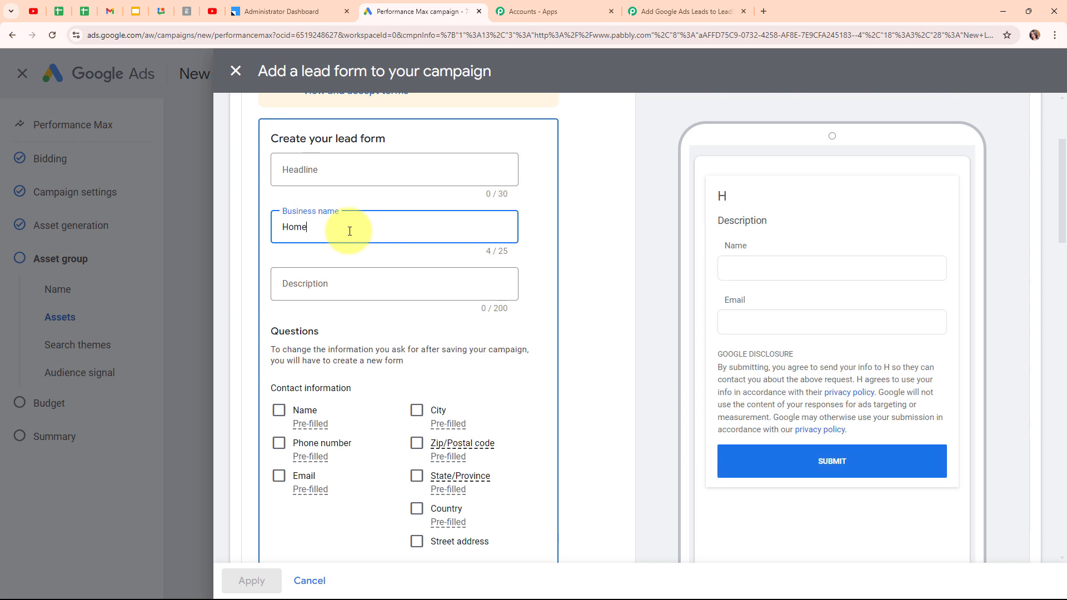
type(" Hub Real Estate")
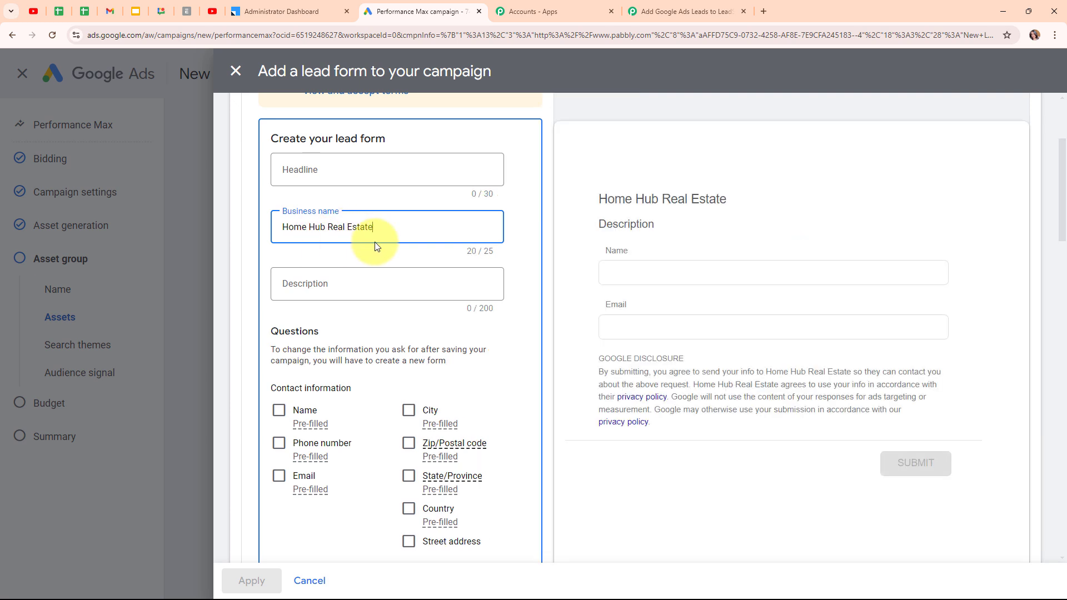
Add form questions for first and last name, phone number, email and city
scroll(400, 311, "down", 1)
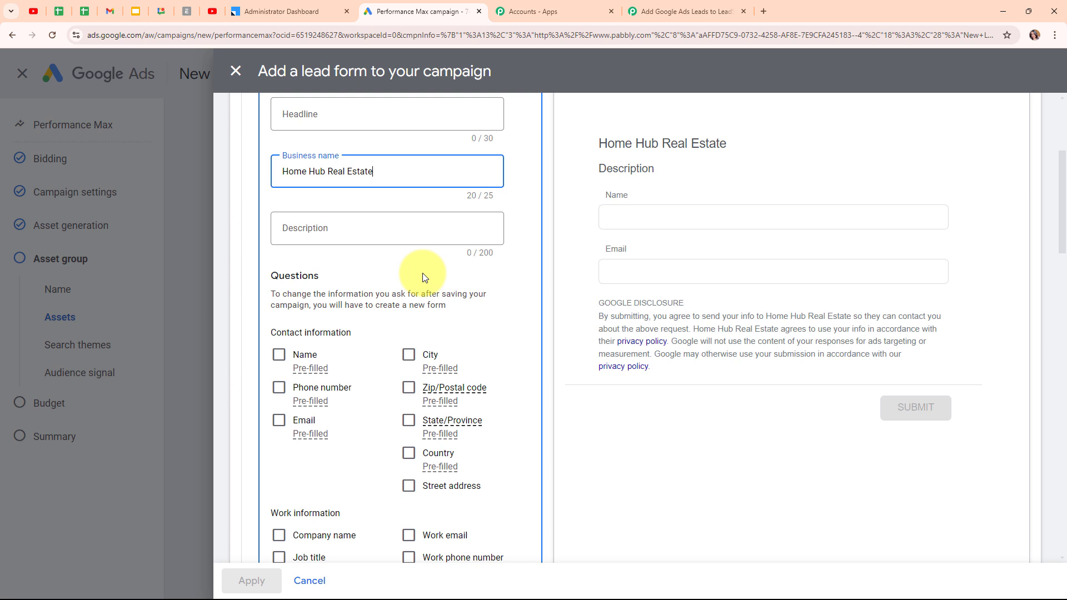
left_click(287, 357)
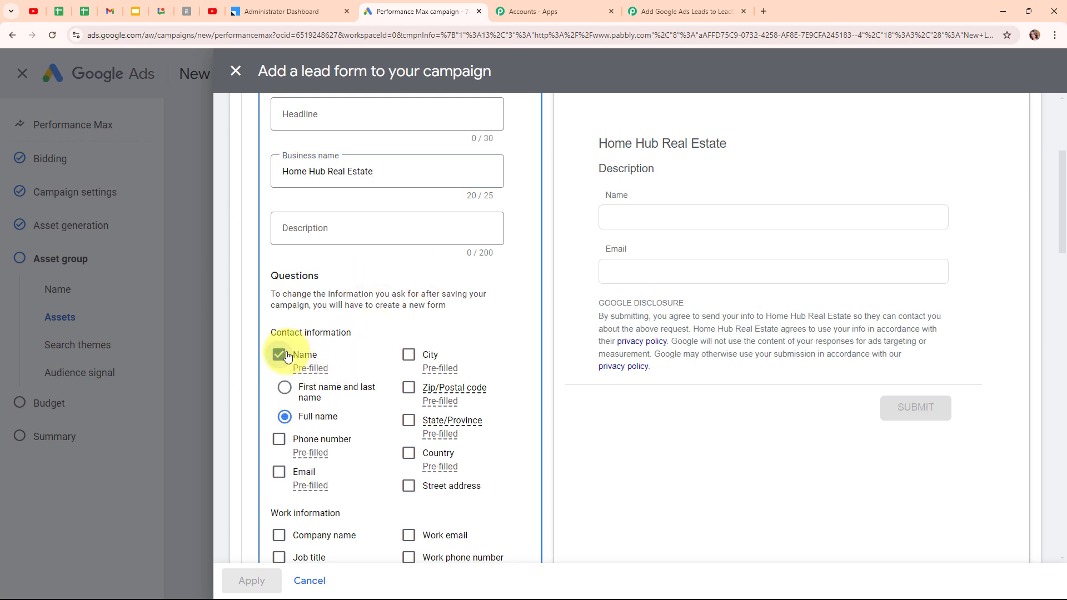
left_click(292, 391)
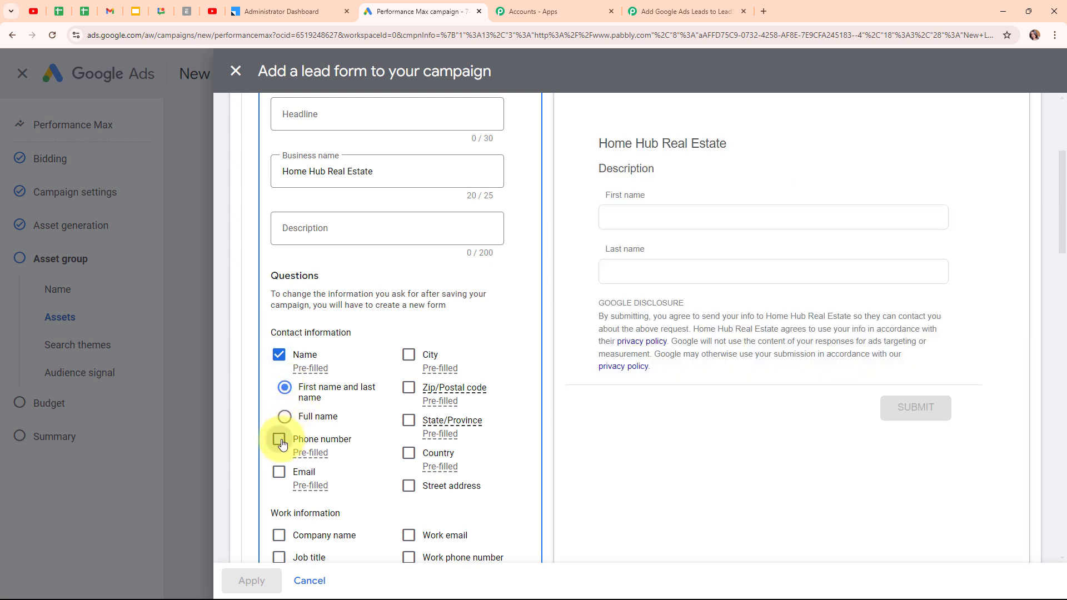
left_click(280, 440)
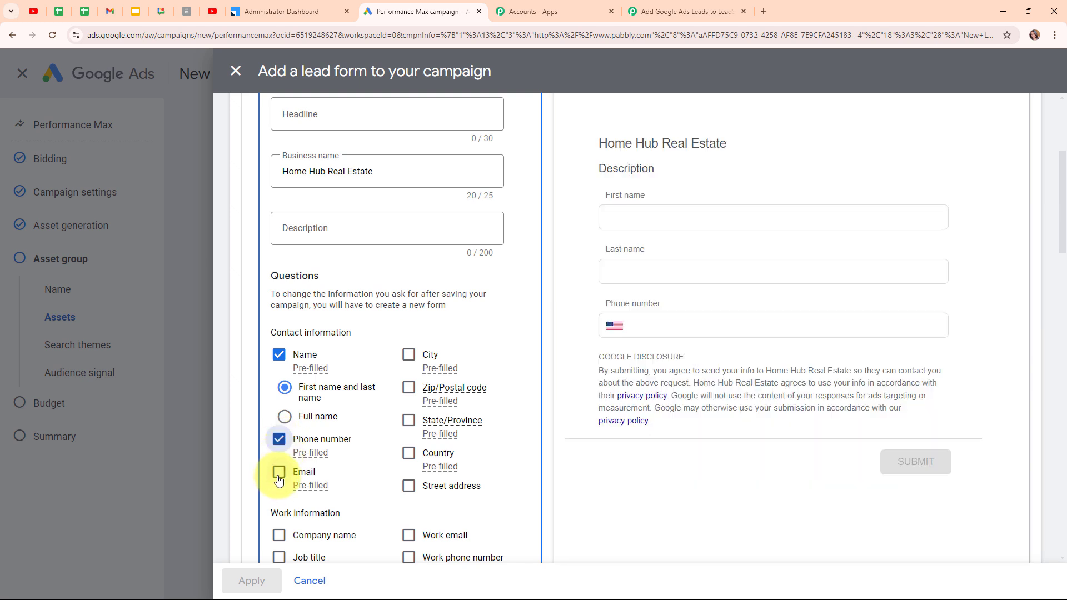
left_click(279, 473)
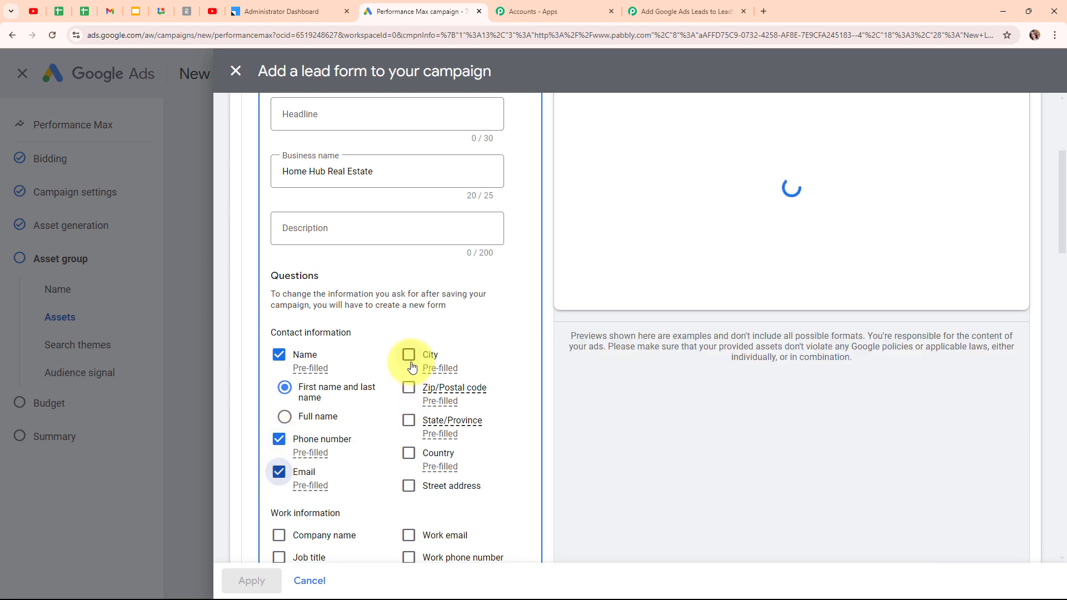
left_click(409, 356)
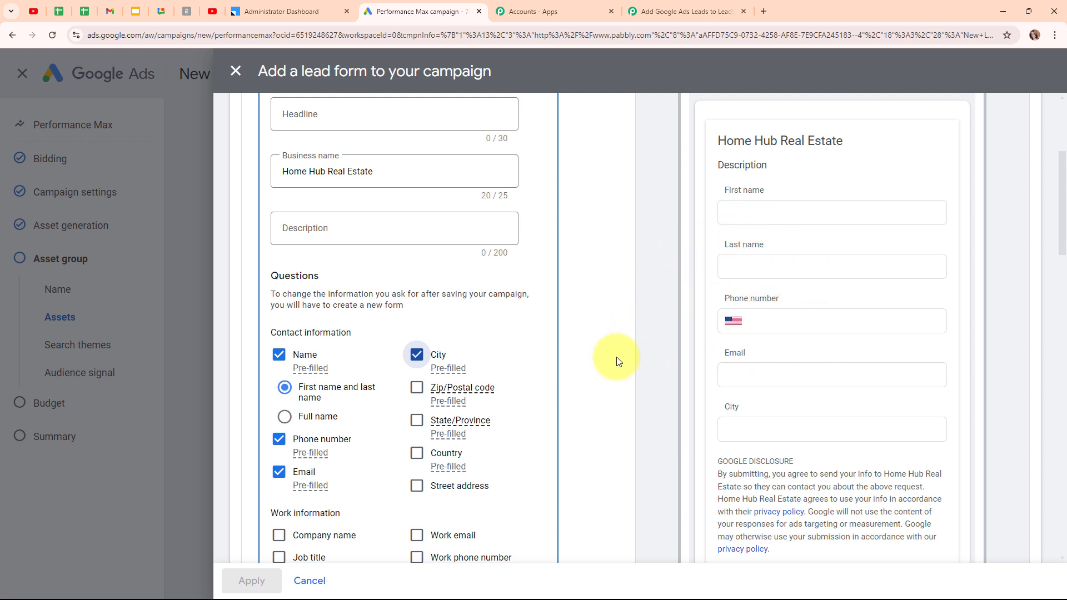
scroll(616, 357, "down", 9)
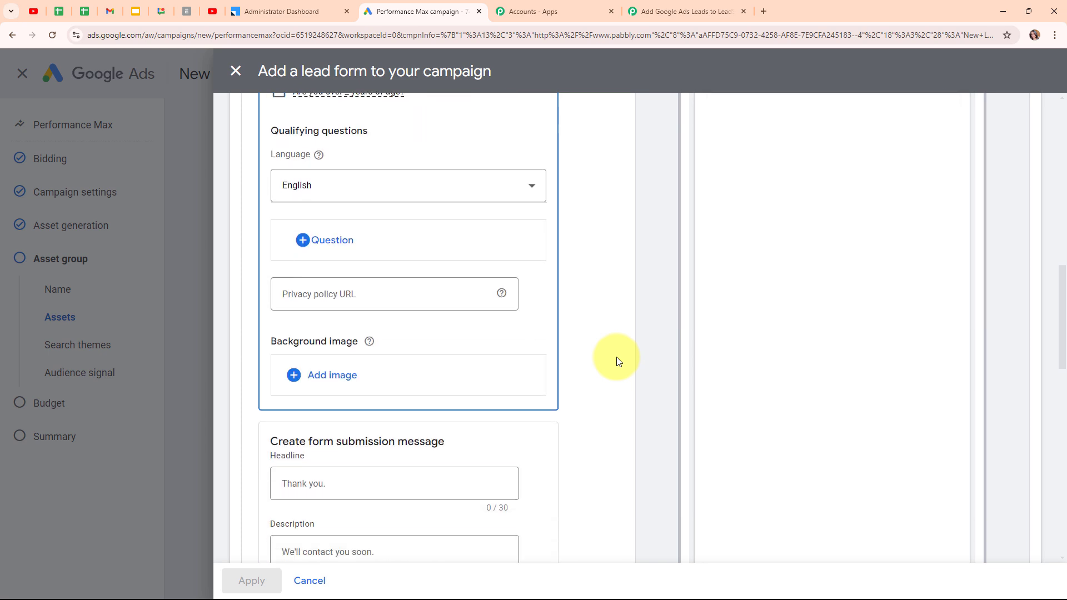
Set lead delivery to the Pabbly webhook URL with key 'Test Key' and send test data
scroll(618, 361, "down", 10)
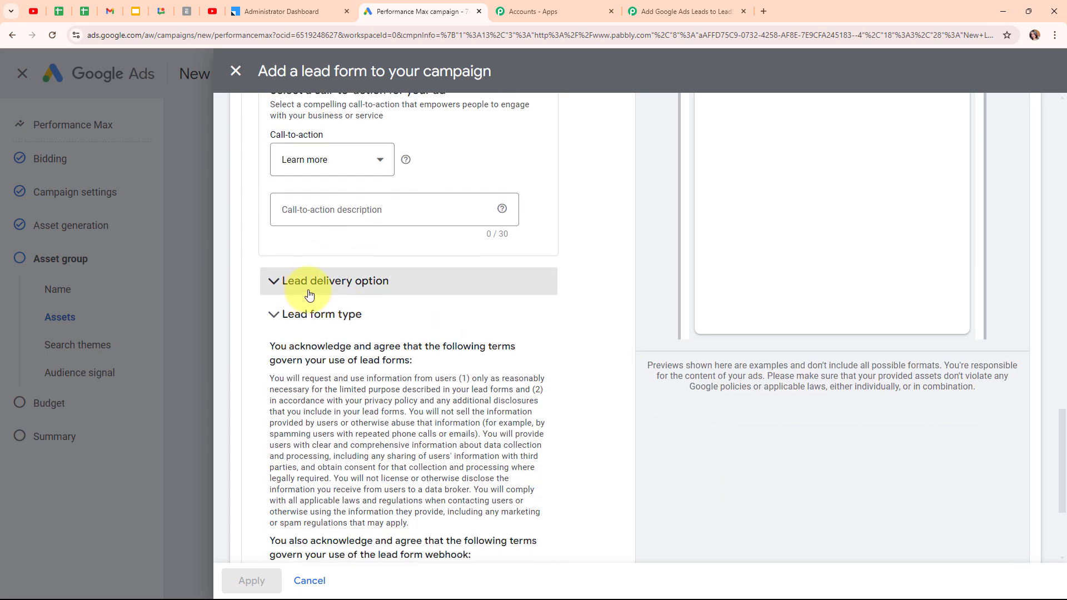
left_click(341, 283)
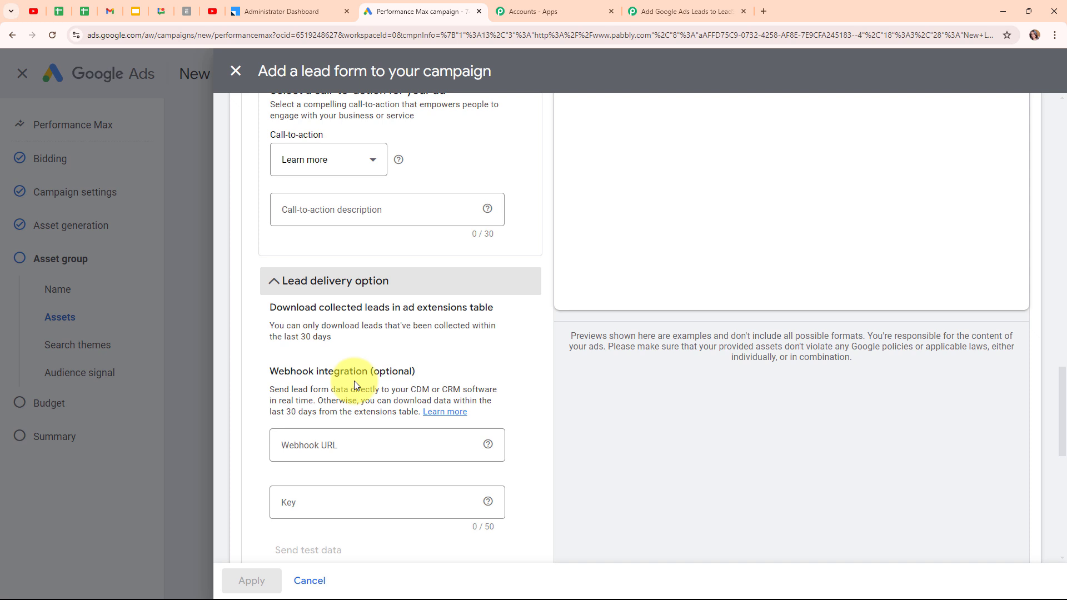
scroll(514, 369, "down", 2)
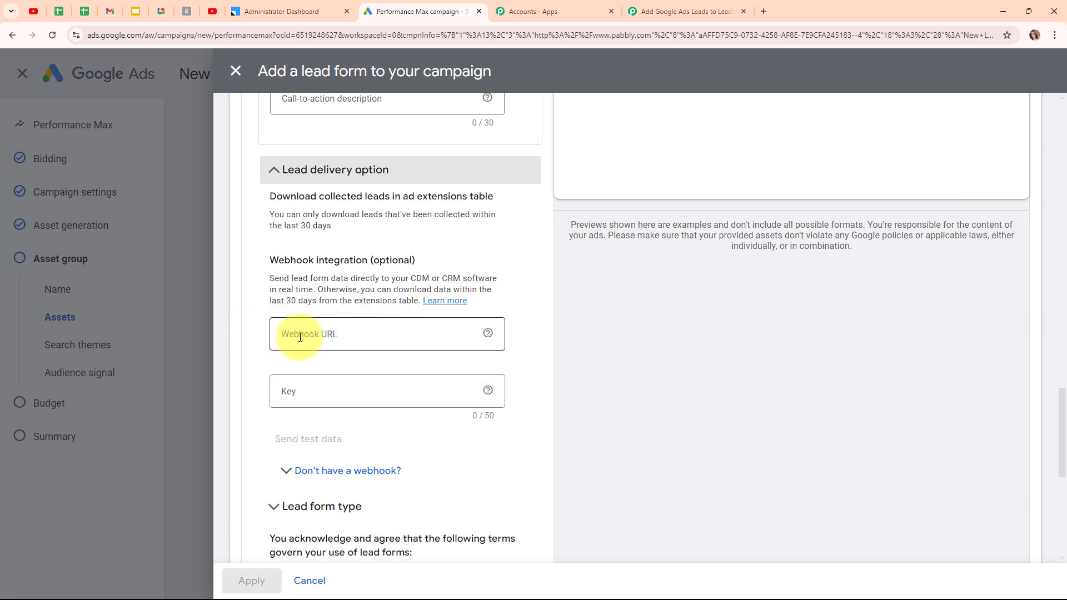
left_click(344, 332)
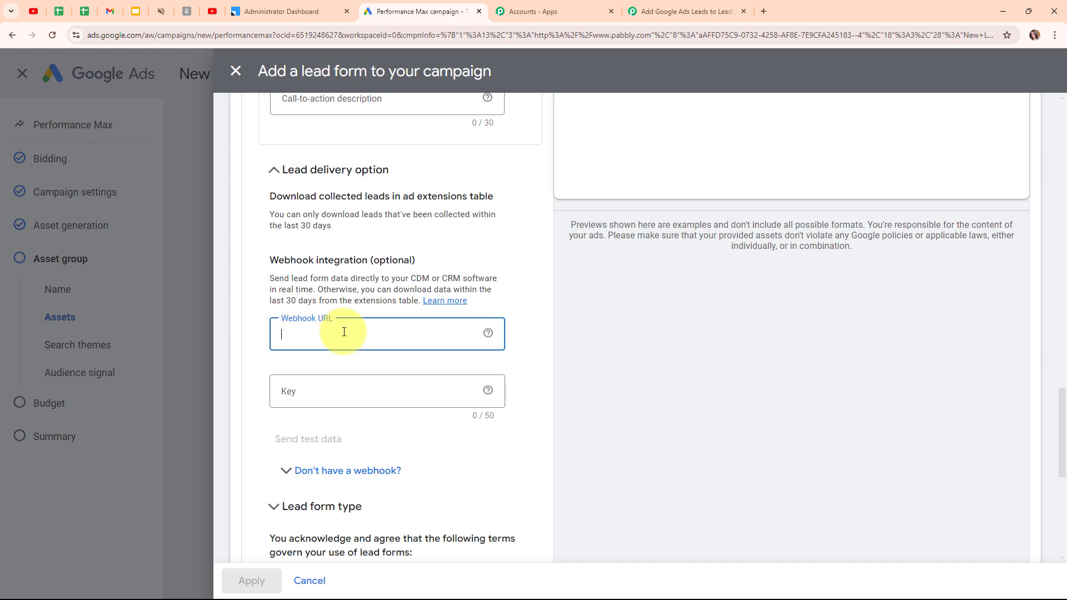
key("ctrl+v")
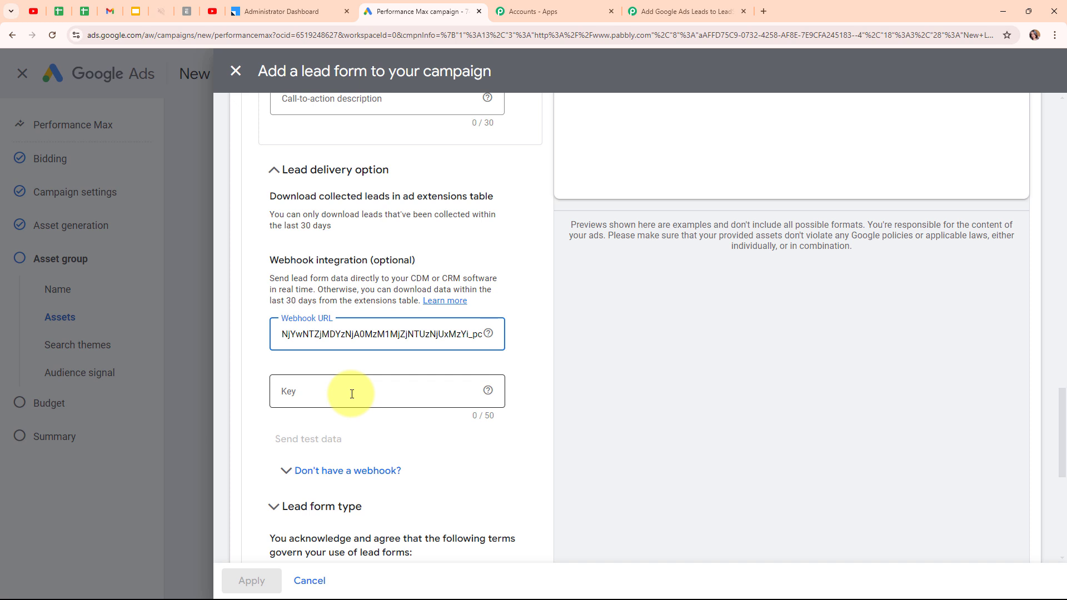
left_click(351, 394)
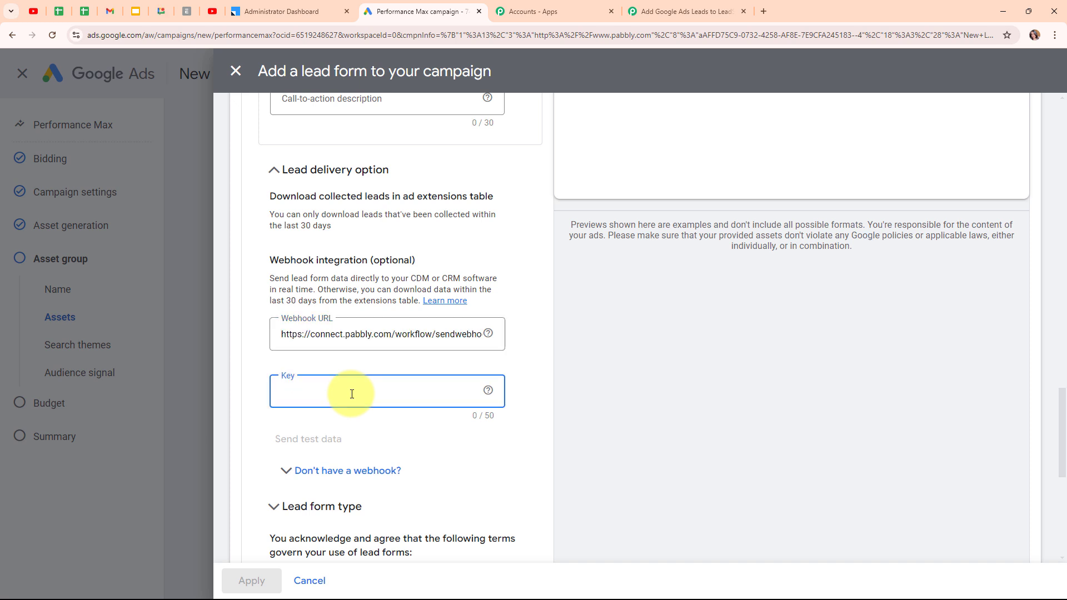
type("Test Key")
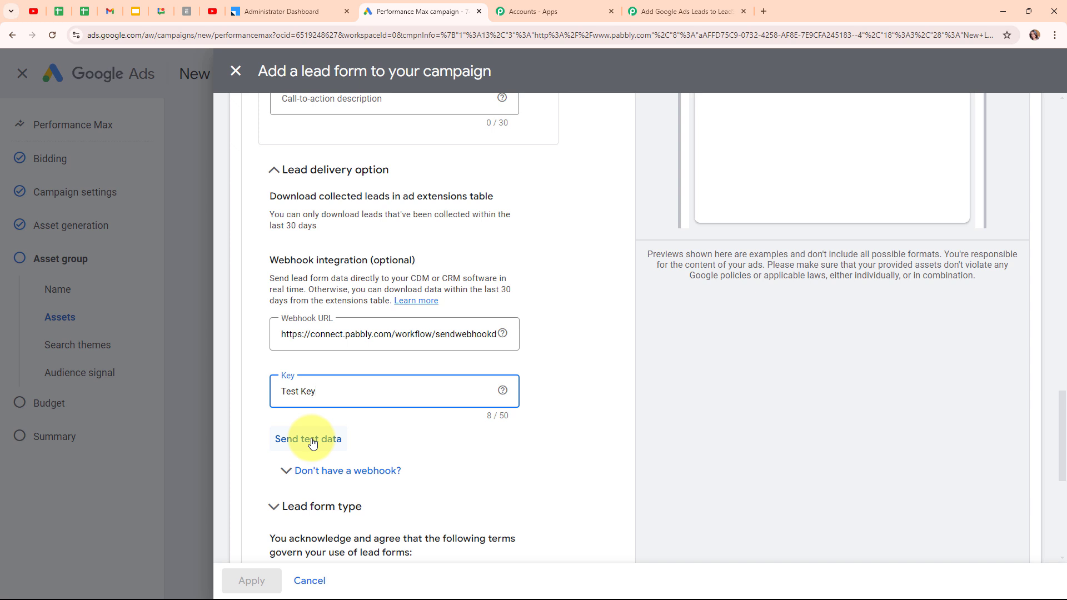
left_click(312, 443)
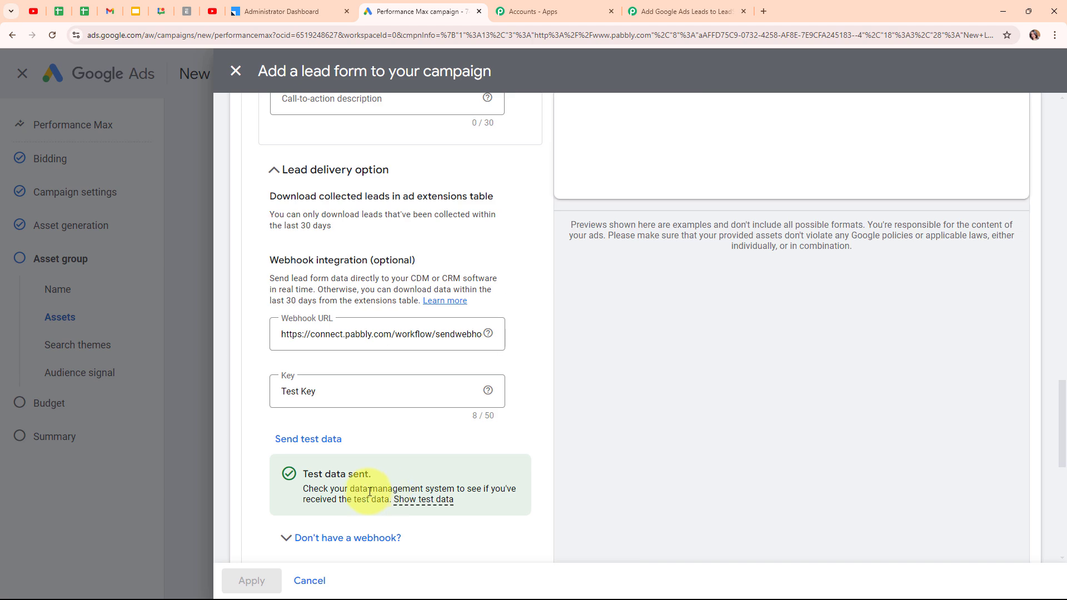
In Pabbly, inspect the received Mountain View city, test email and phone number values
left_click(683, 11)
scroll(899, 295, "down", 10)
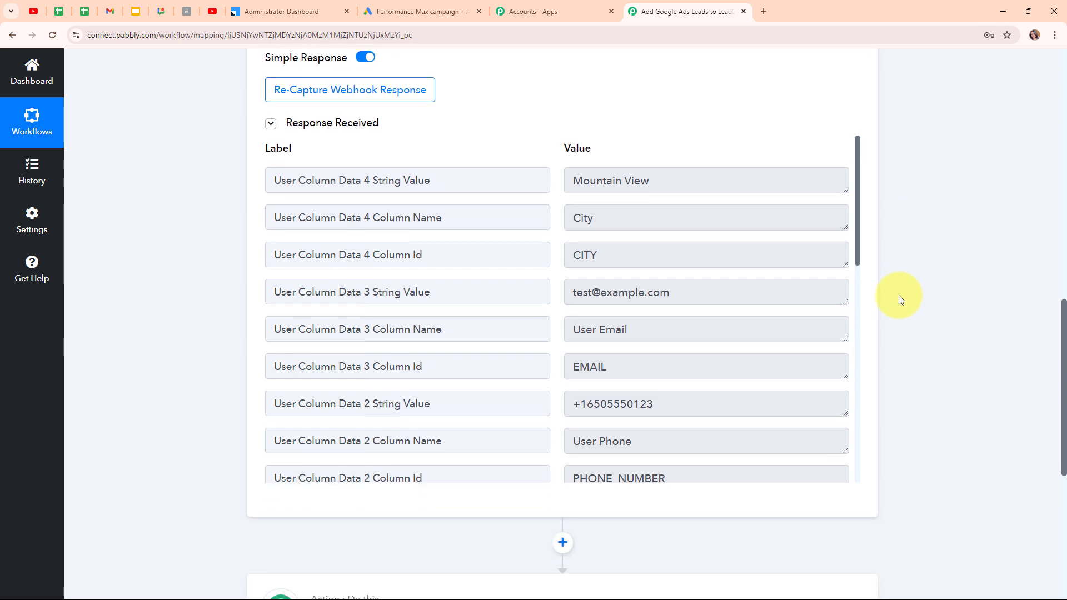
left_click(677, 175)
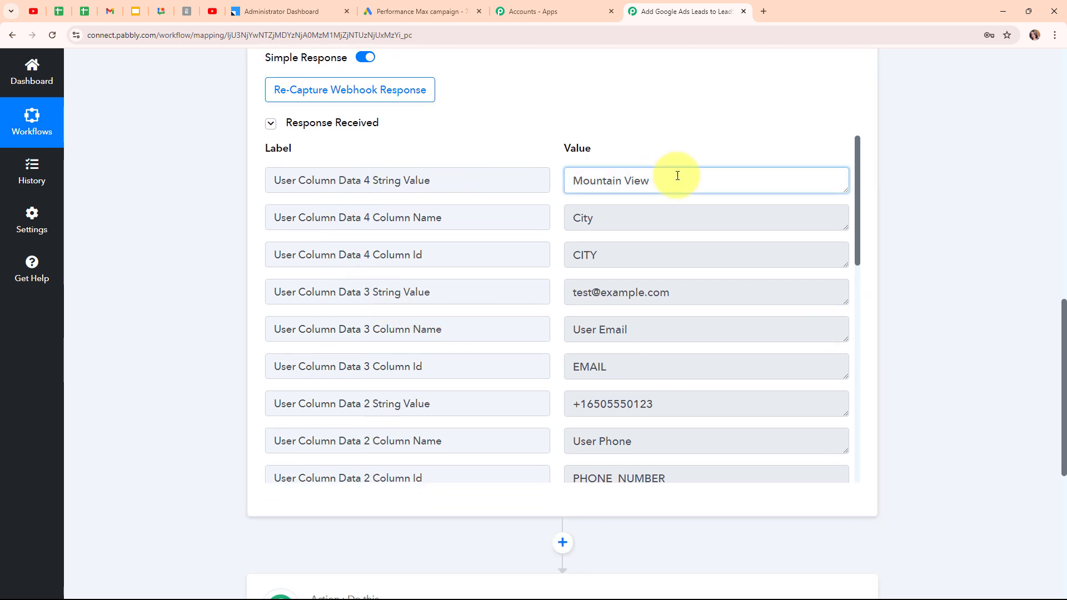
left_click_drag(677, 175, 548, 182)
left_click_drag(671, 293, 564, 304)
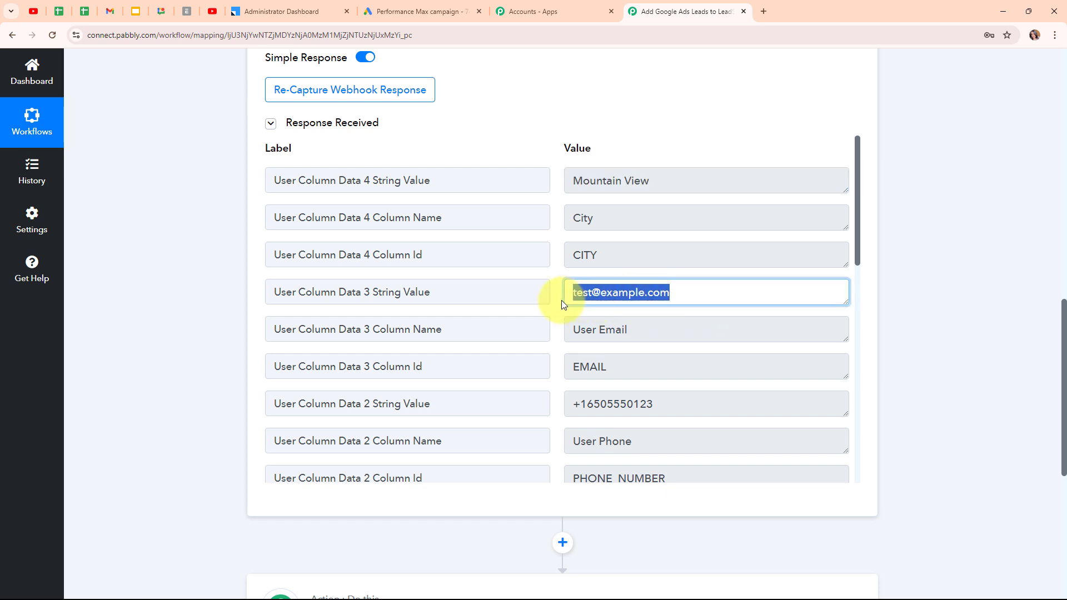
left_click_drag(721, 402, 507, 400)
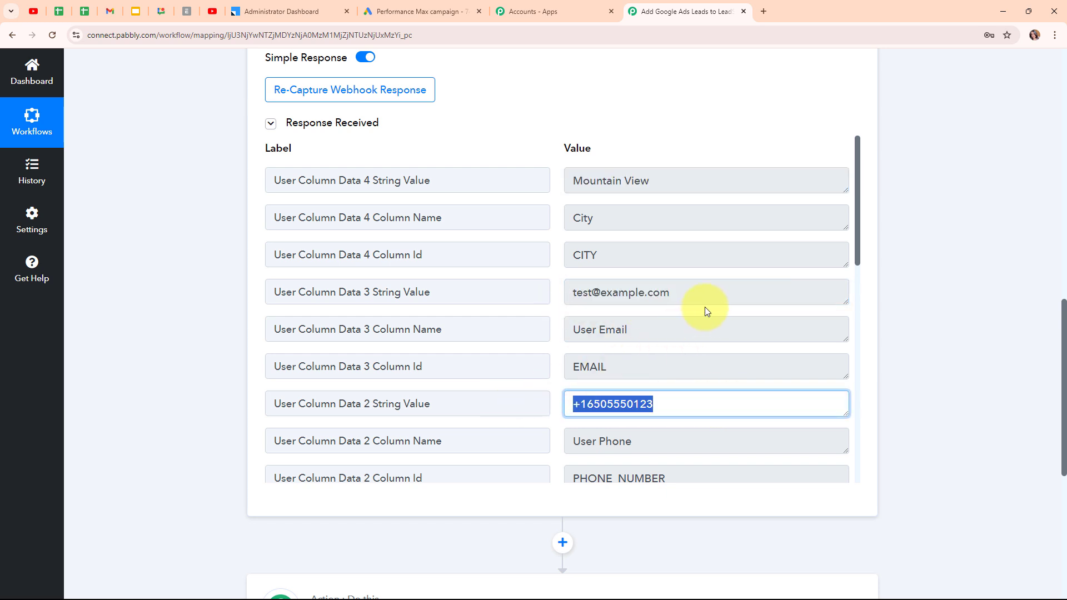
Check the received LastName and FirstName values, then return to the top of the workflow
scroll(704, 306, "down", 5)
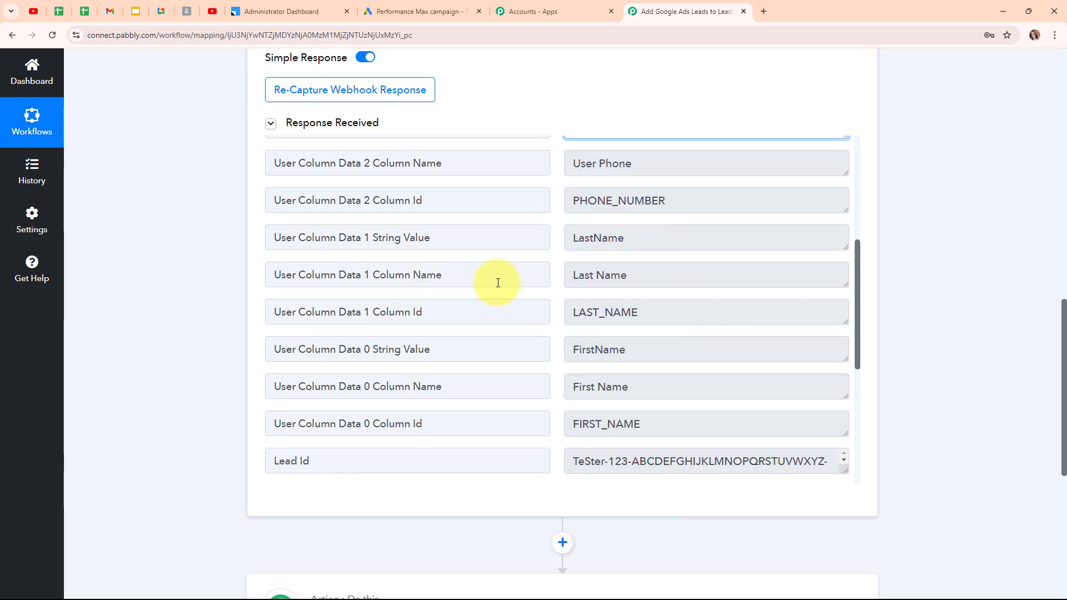
left_click_drag(622, 236, 541, 236)
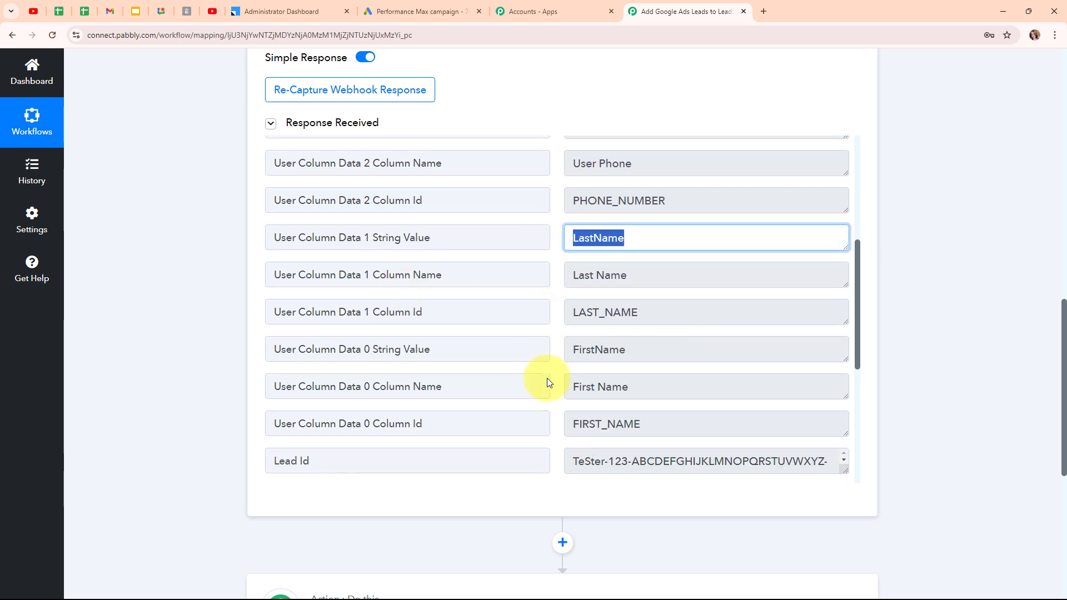
left_click_drag(671, 350, 555, 350)
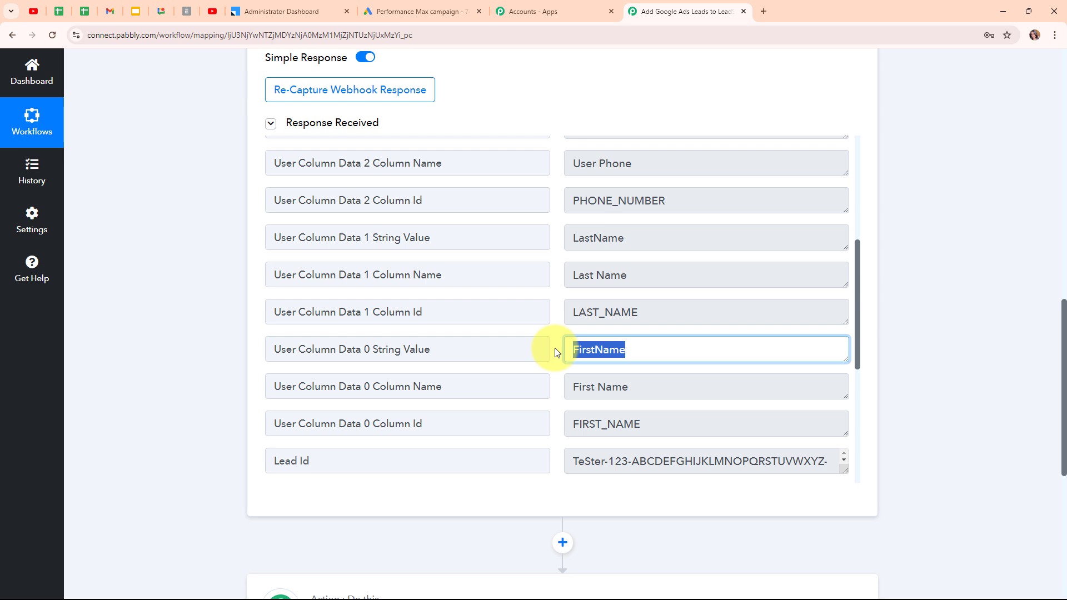
scroll(731, 275, "down", 2)
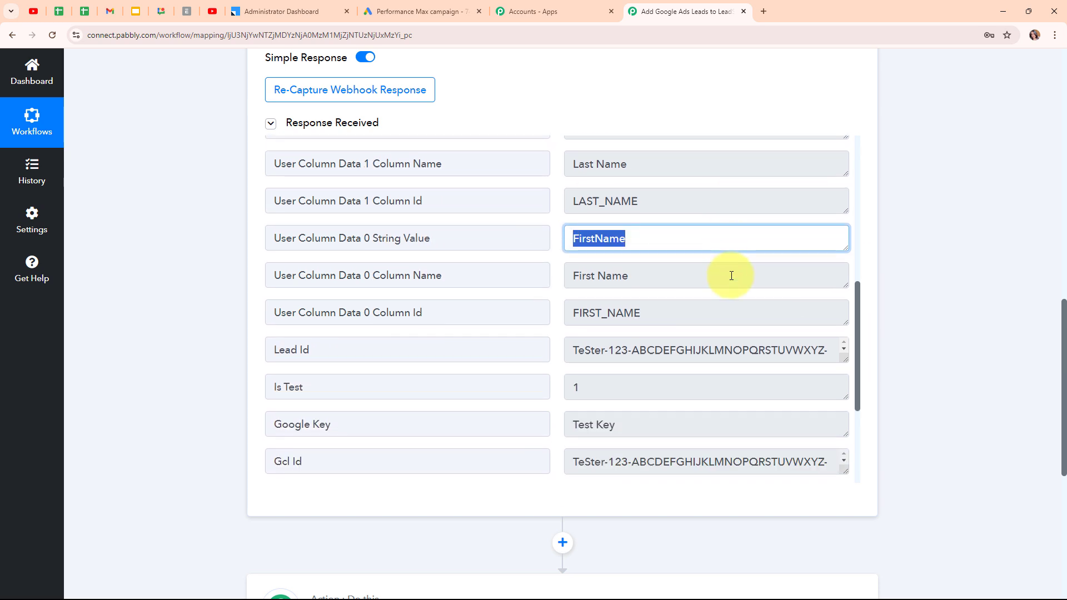
scroll(731, 276, "up", 1)
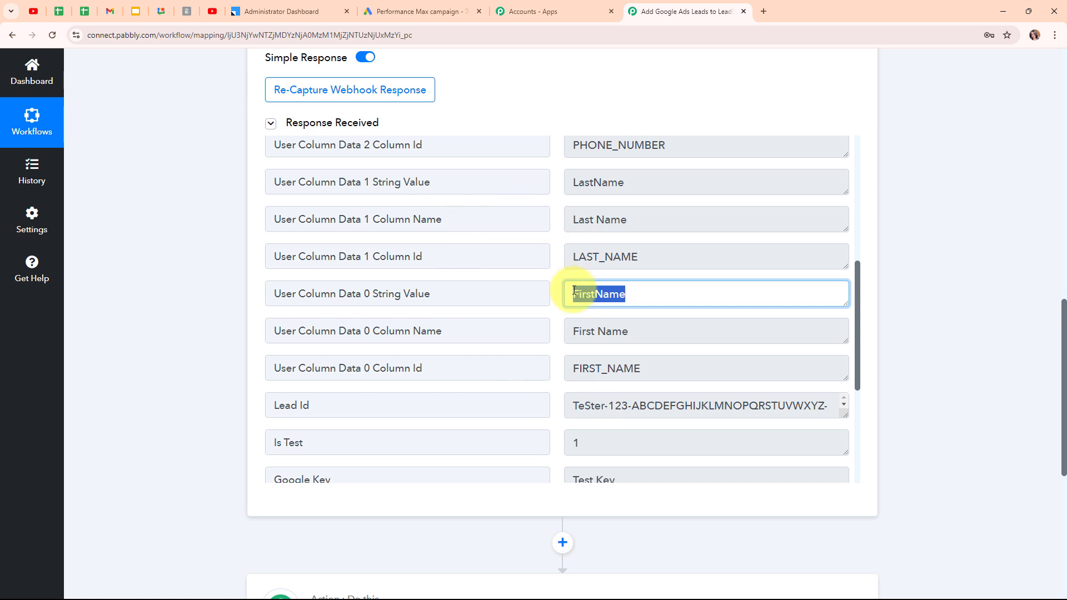
scroll(574, 290, "down", 1)
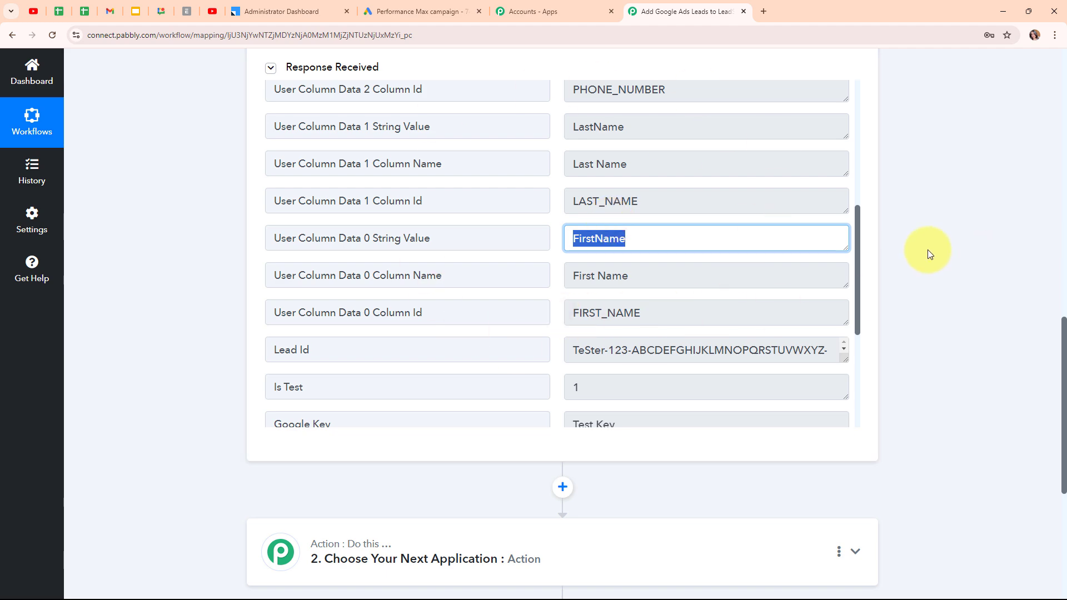
scroll(927, 249, "up", 5)
scroll(928, 249, "up", 10)
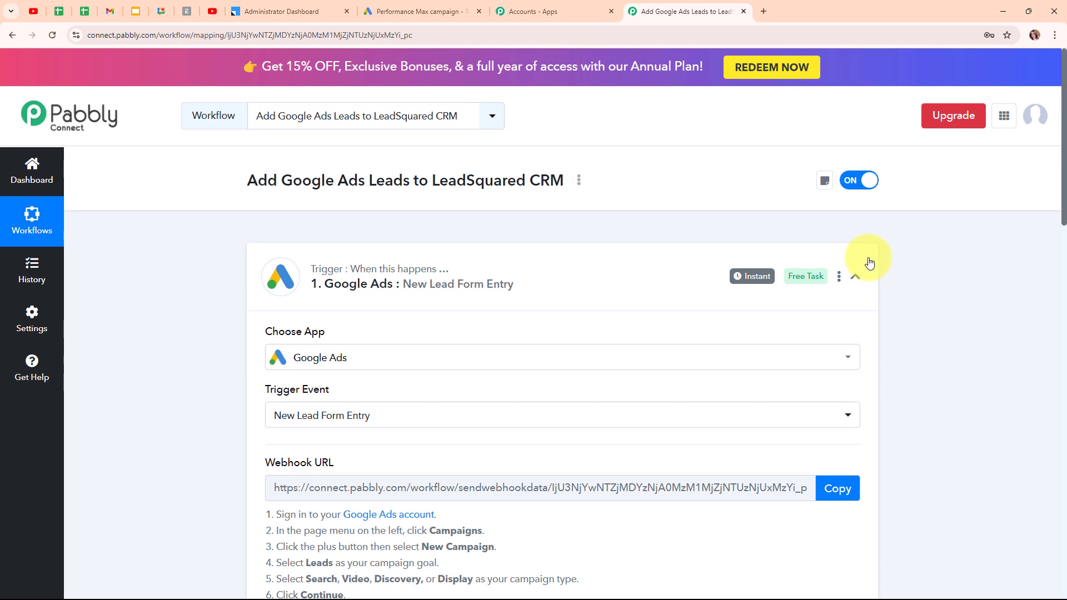
Set the action step to Leadsquared with the Create or Update Lead event
left_click(861, 276)
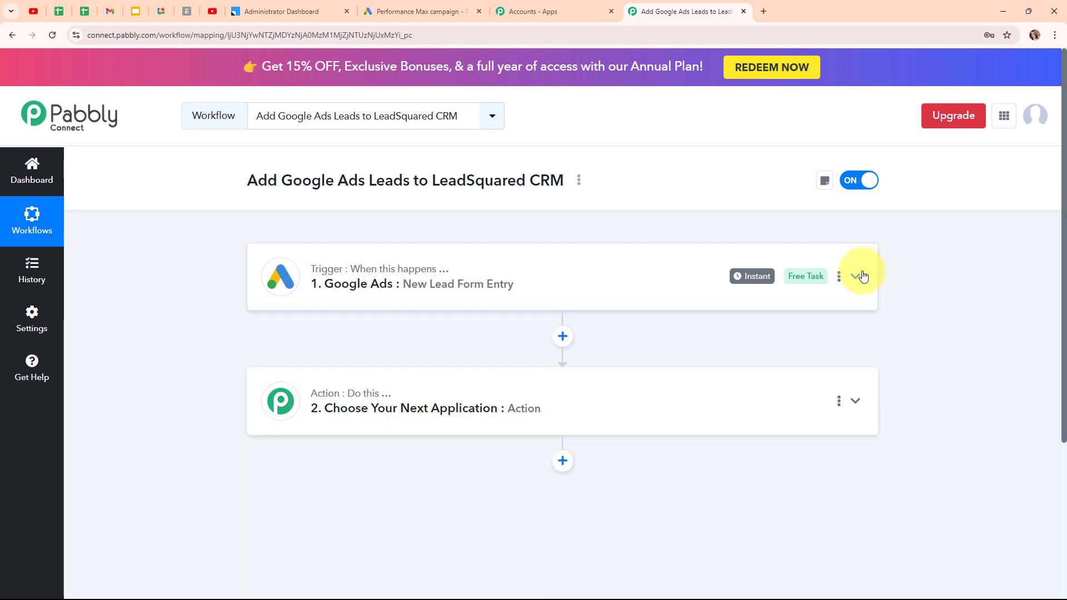
left_click(506, 379)
scroll(508, 381, "down", 3)
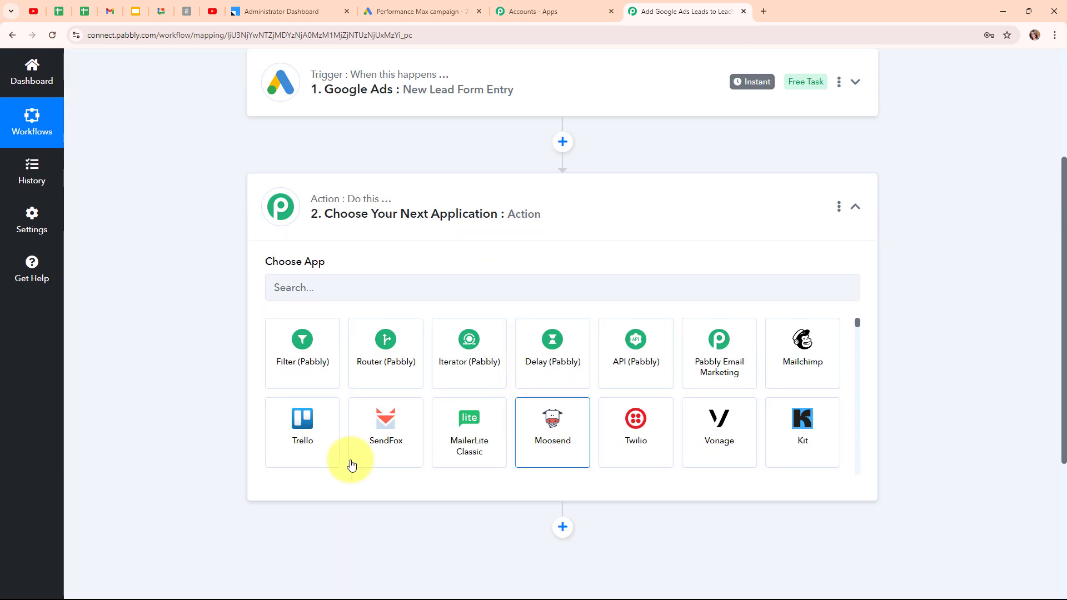
left_click(326, 294)
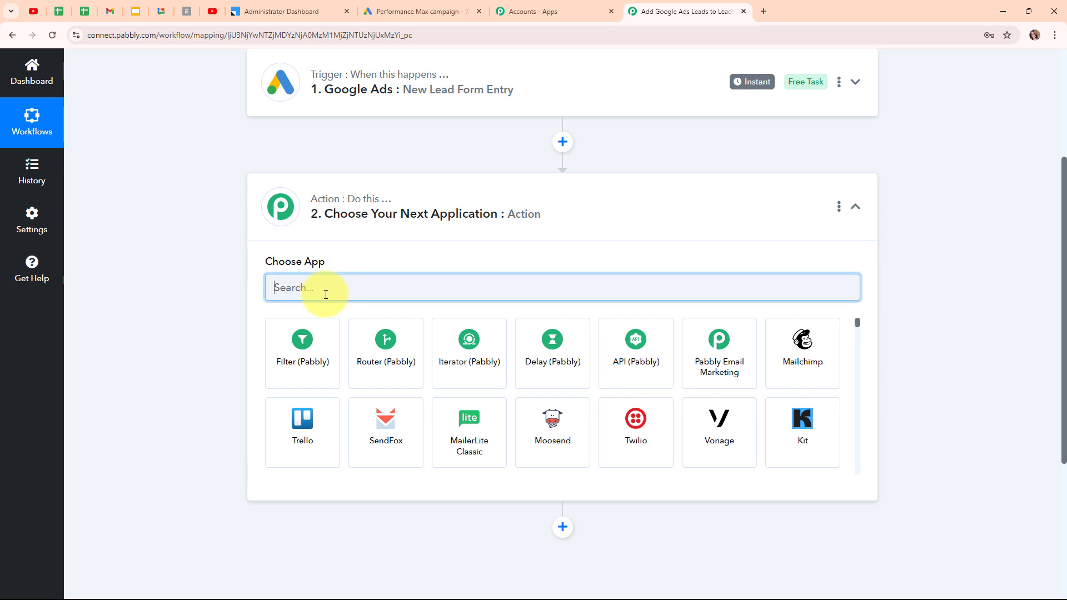
type("Lra")
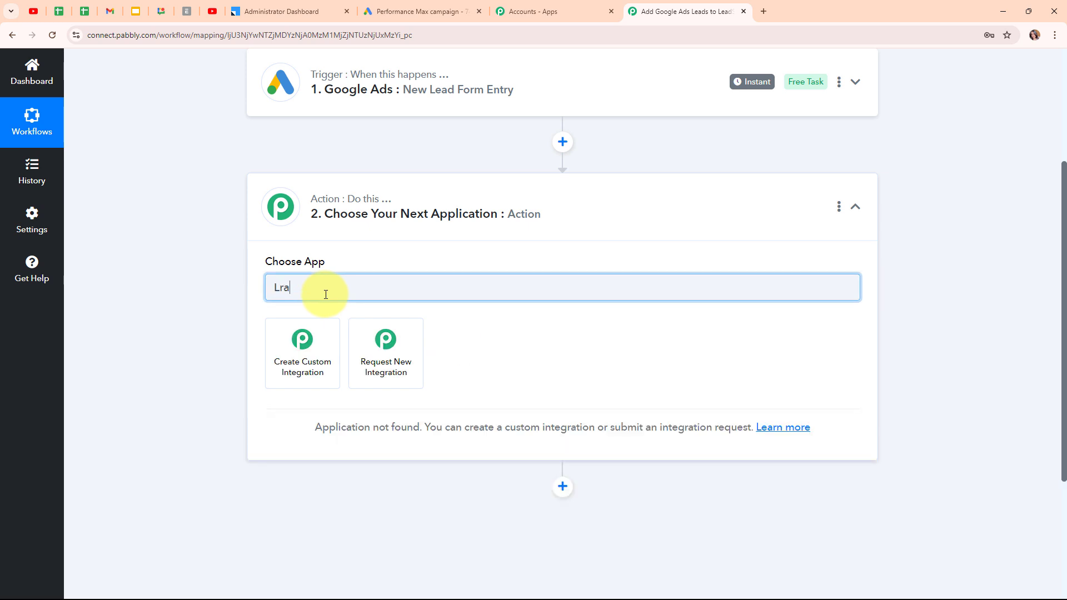
key("BackSpace")
key("BackSpace")
type("eads")
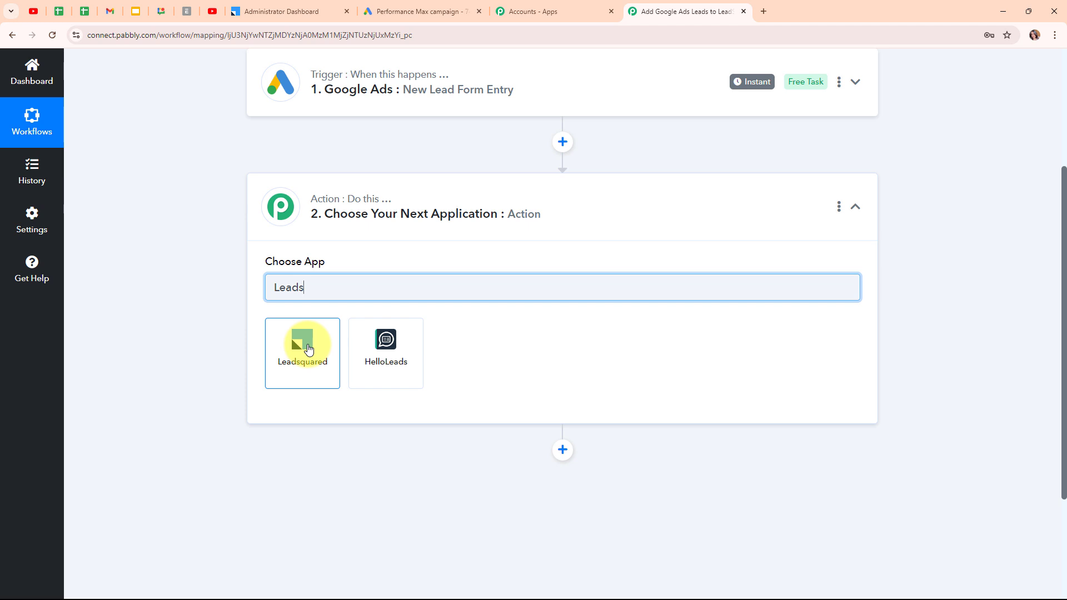
left_click(309, 349)
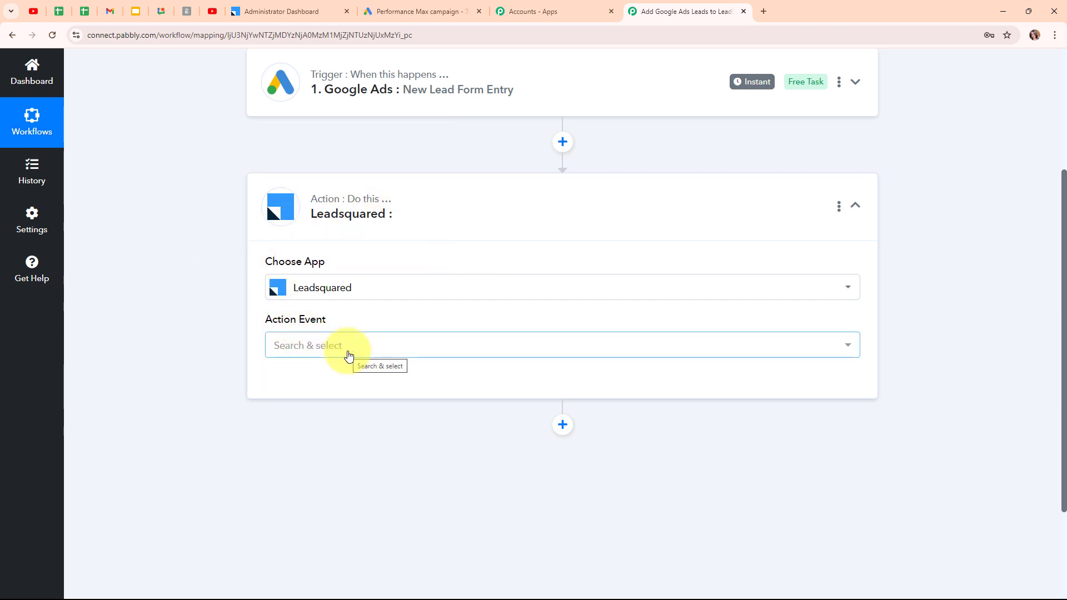
left_click(348, 352)
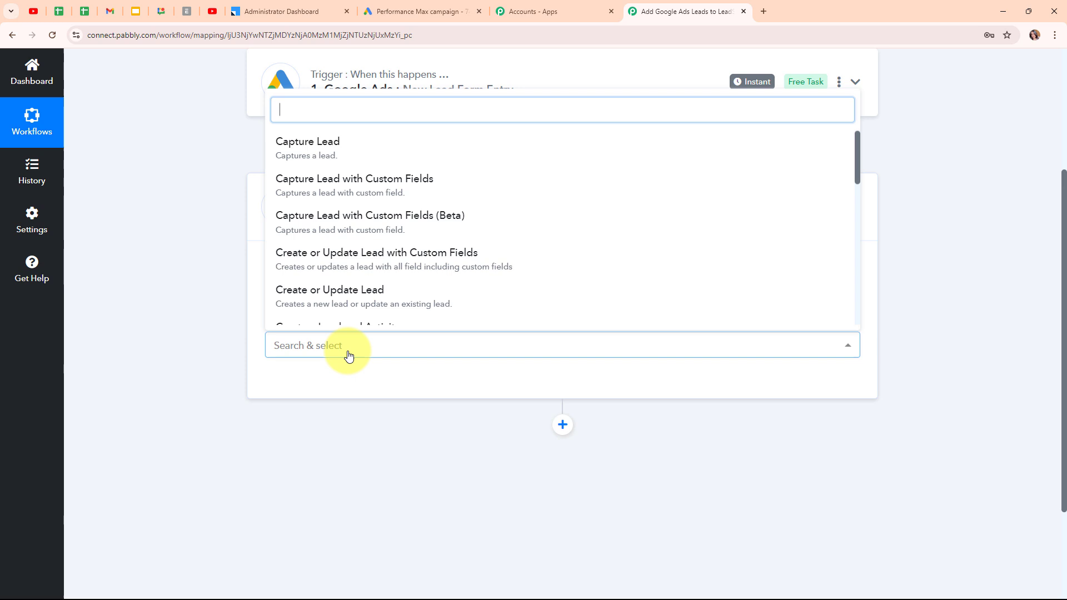
left_click(366, 293)
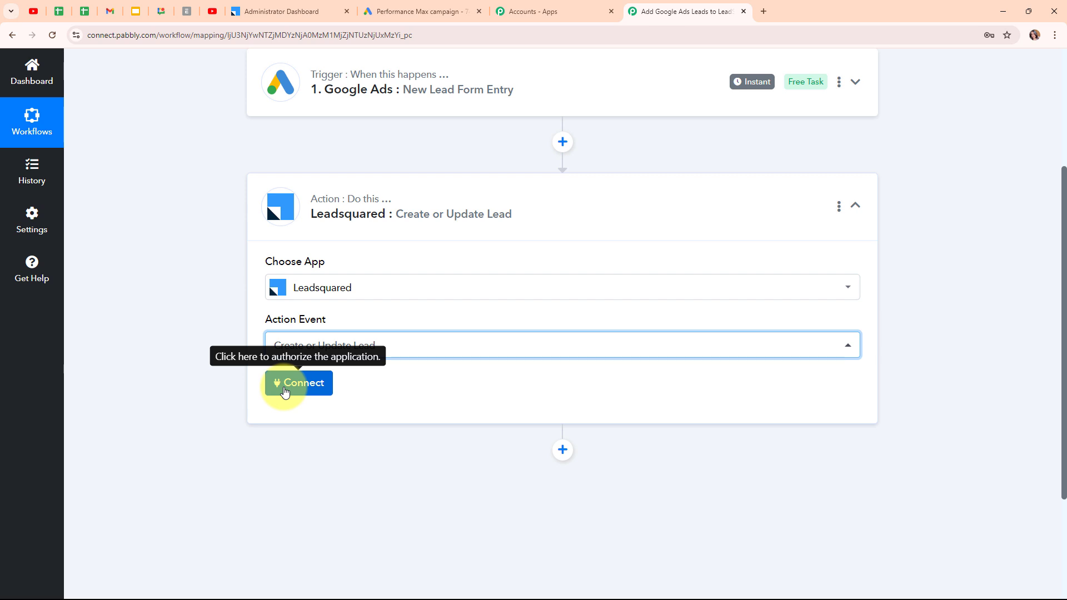
Add a new Leadsquared connection and review the help text on finding the API credentials
left_click(285, 391)
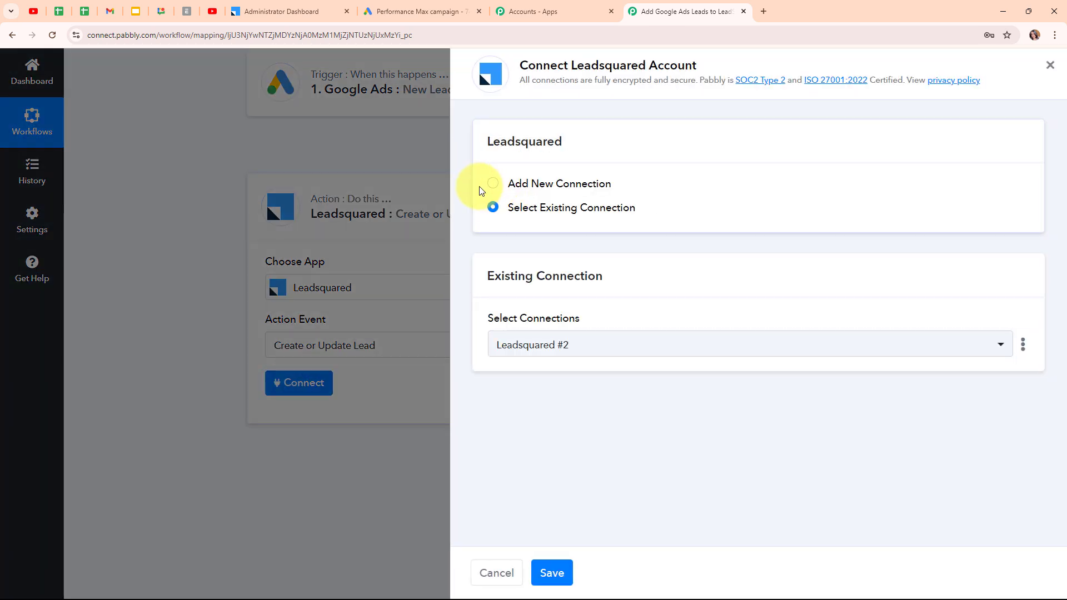
left_click(492, 186)
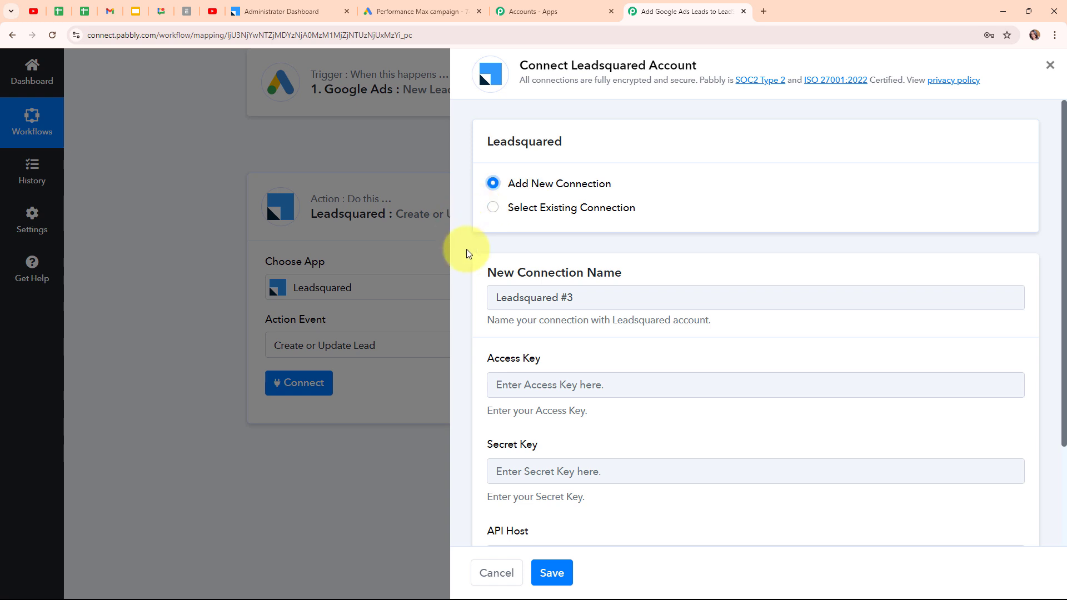
scroll(673, 248, "down", 1)
scroll(672, 248, "down", 1)
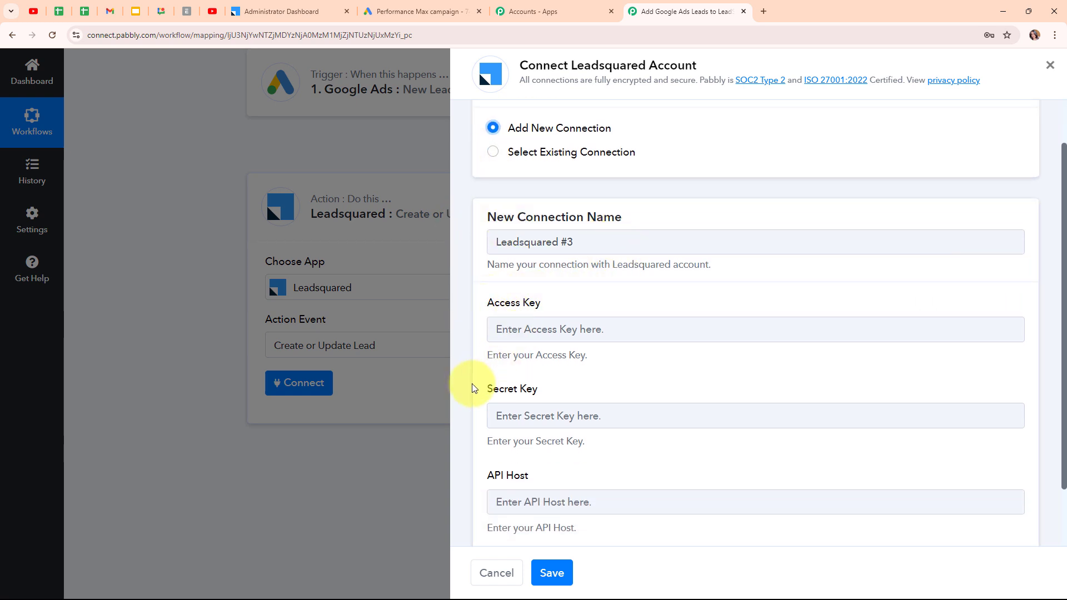
scroll(752, 358, "down", 2)
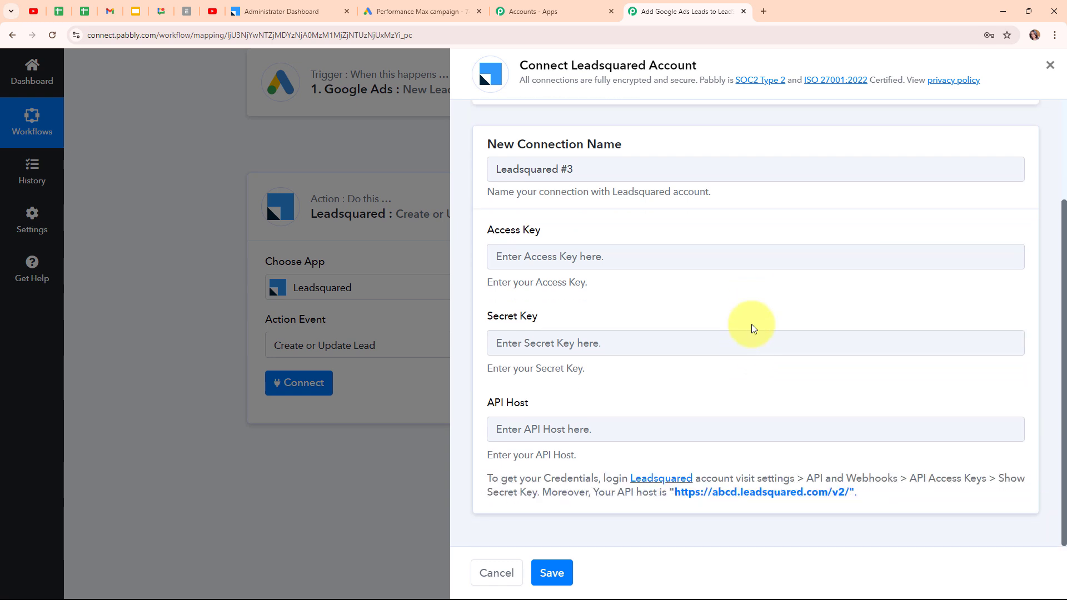
left_click_drag(482, 479, 845, 524)
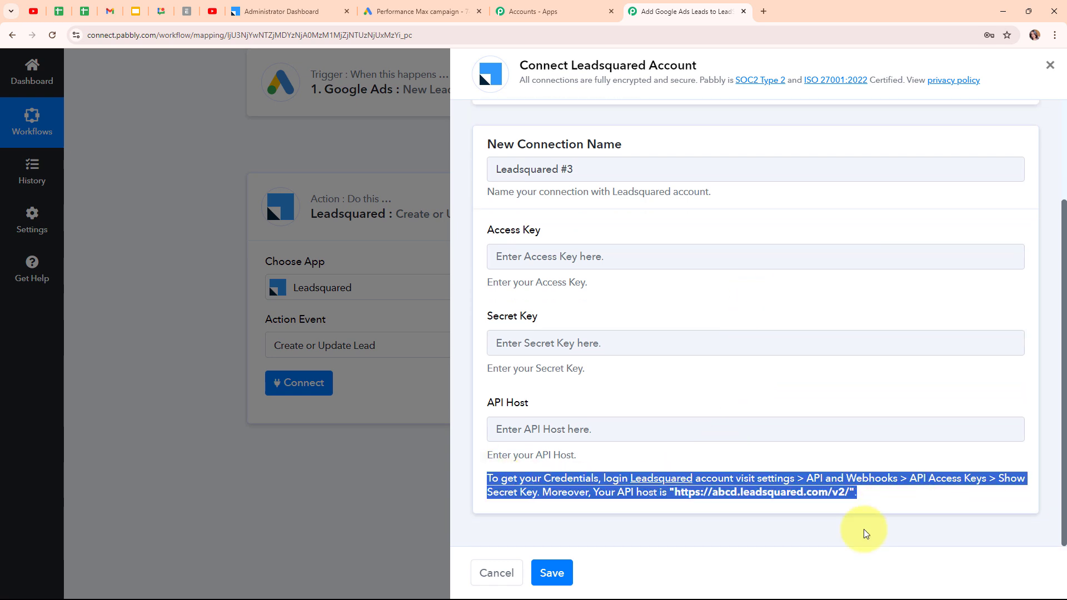
left_click(600, 550)
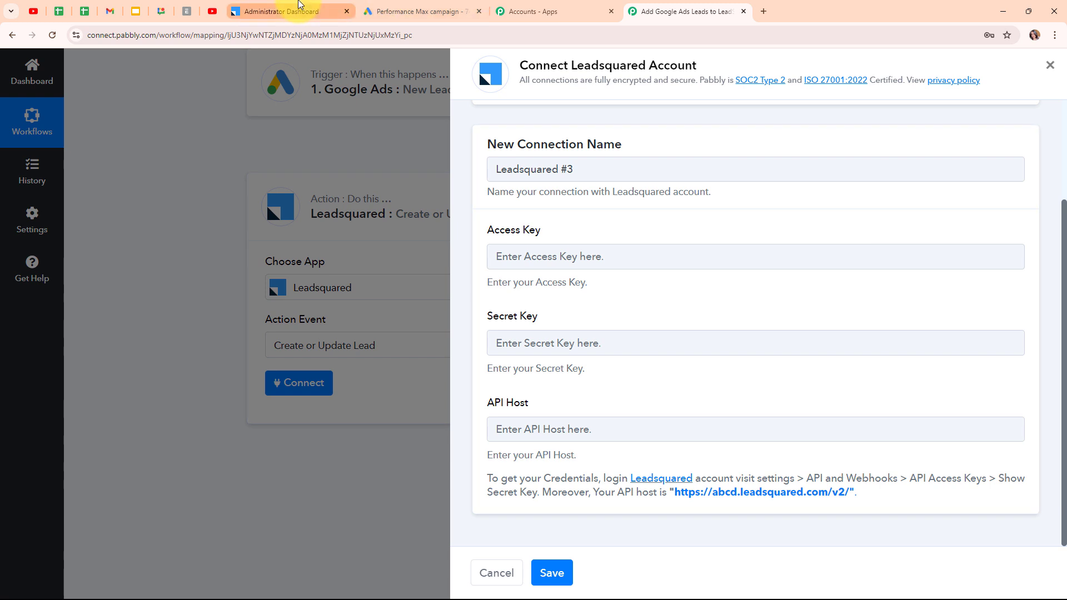
In LeadSquared, go to Profile > Settings > API and Webhooks to get the access key, secret key and API host
left_click(299, 5)
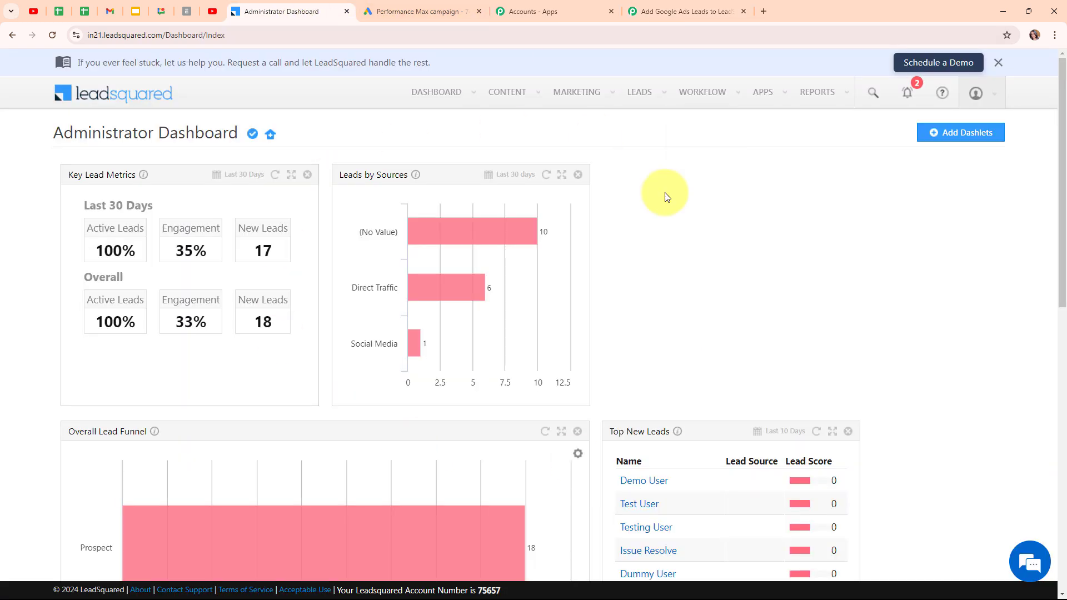
left_click(979, 95)
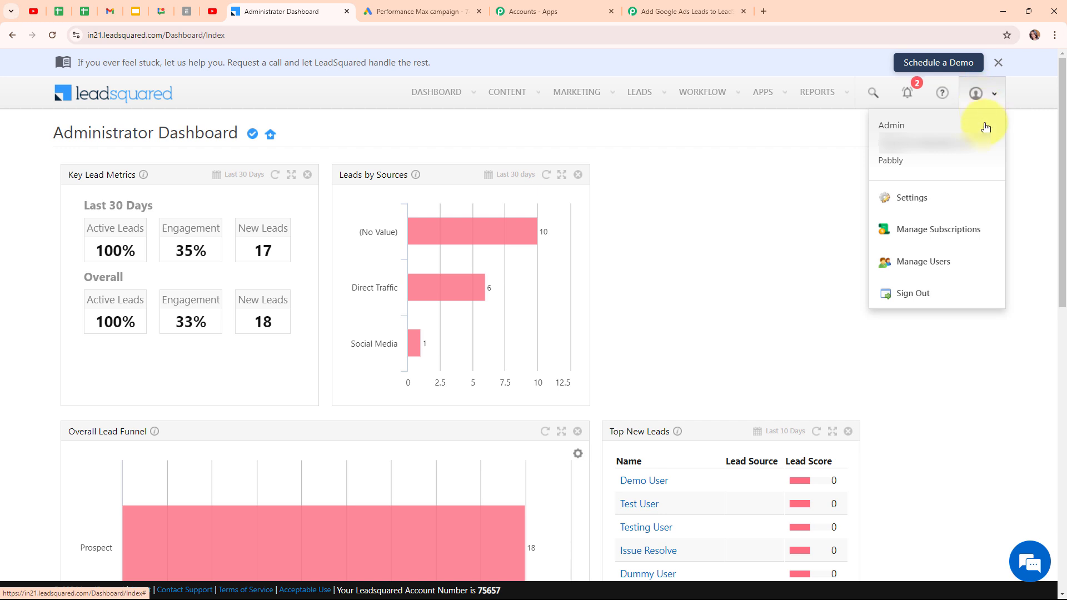
left_click(898, 211)
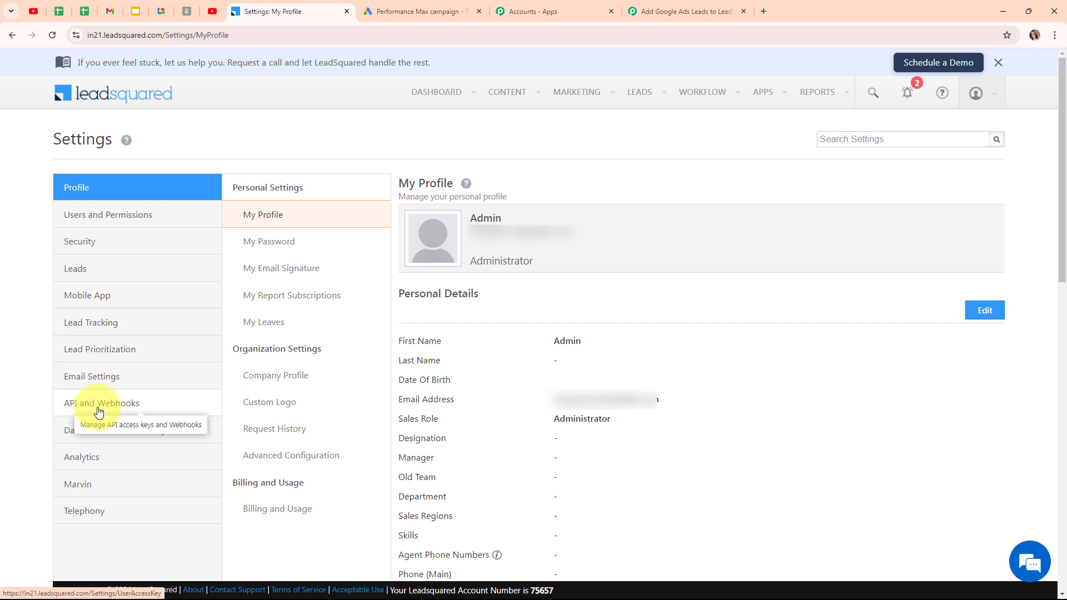
left_click(98, 411)
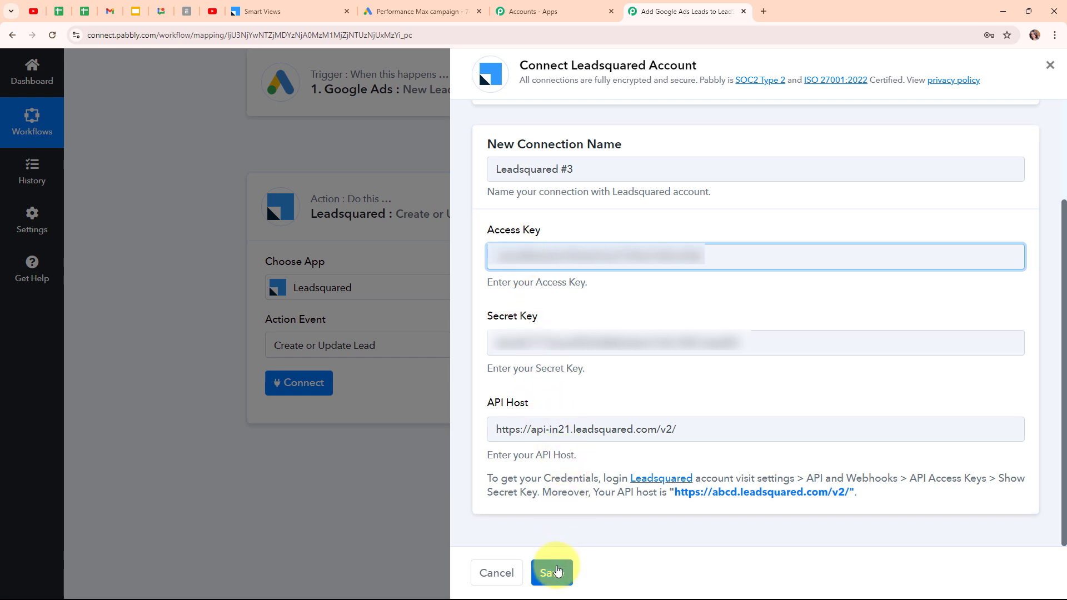
Save the new LeadSquared connection and move down to the Email Address mapping field
left_click(557, 571)
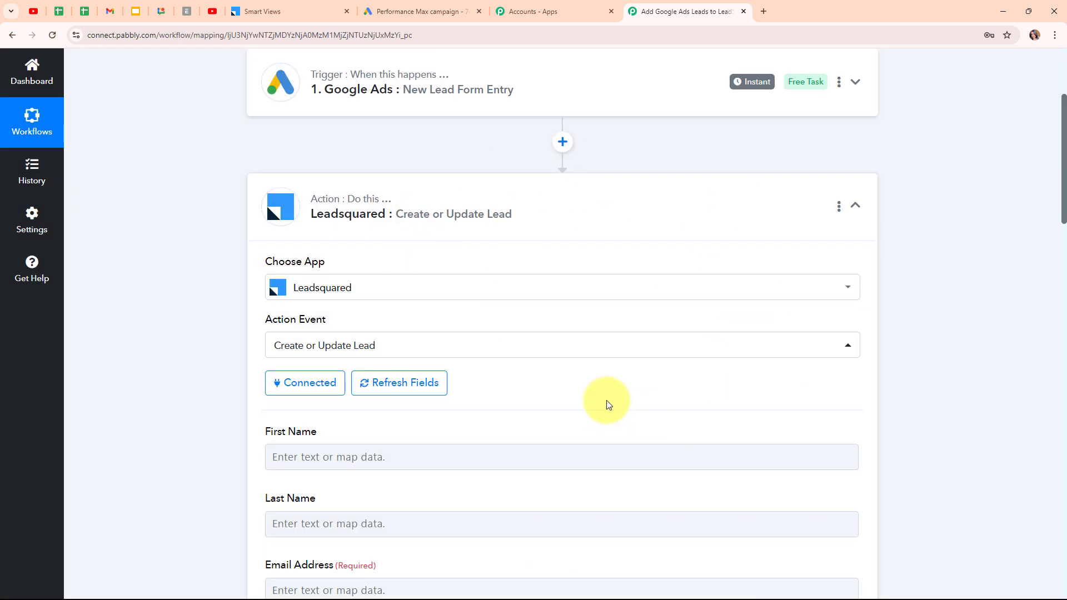
scroll(606, 401, "down", 5)
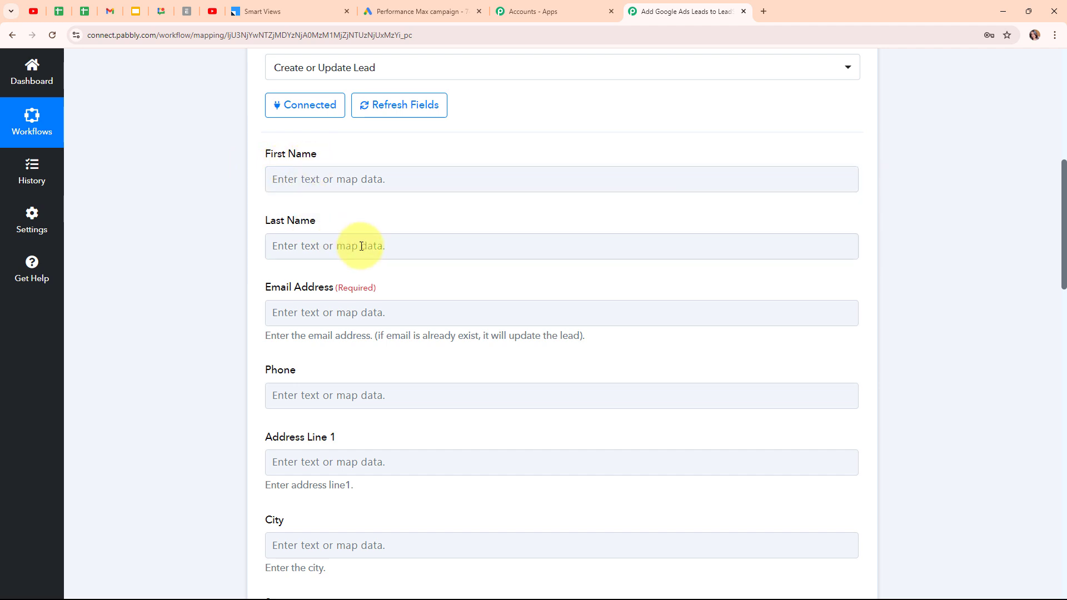
left_click(362, 306)
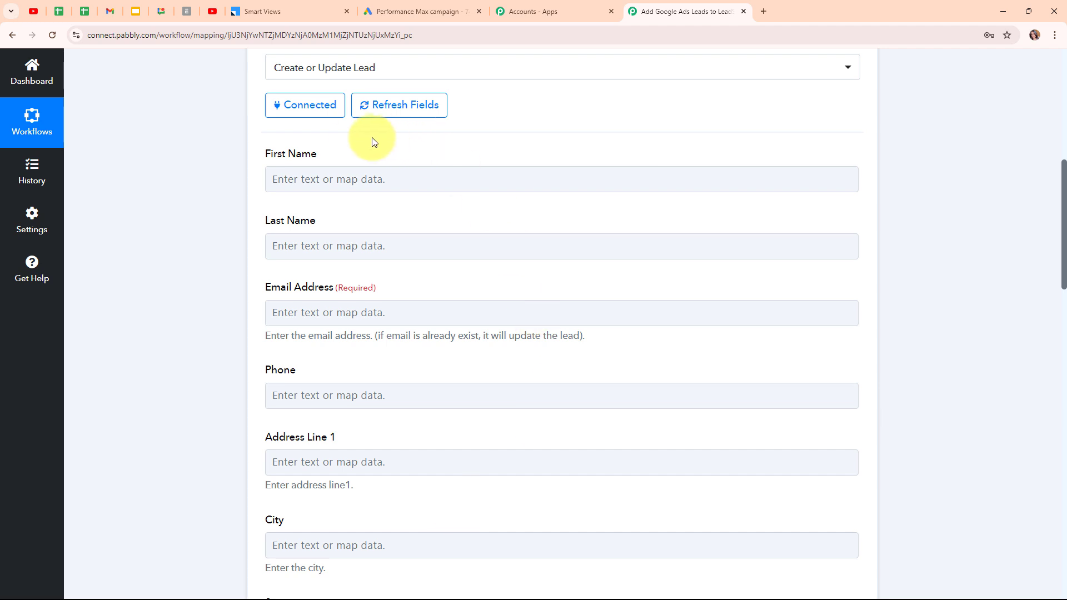
Map First Name and Last Name to the Google Ads lead form FirstName and LastName values
left_click(315, 182)
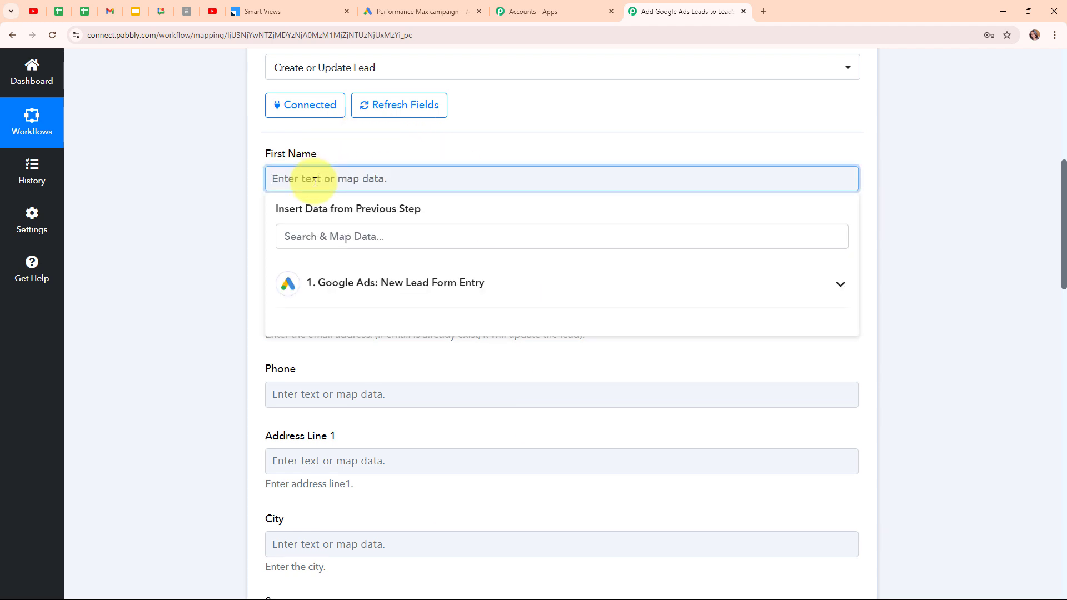
left_click(466, 287)
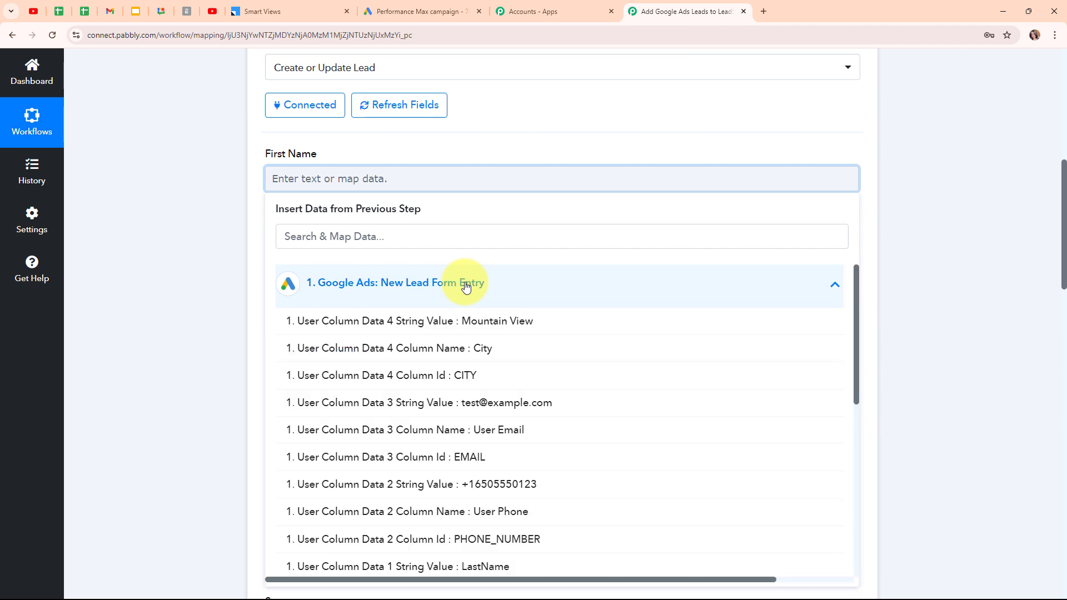
scroll(511, 472, "down", 2)
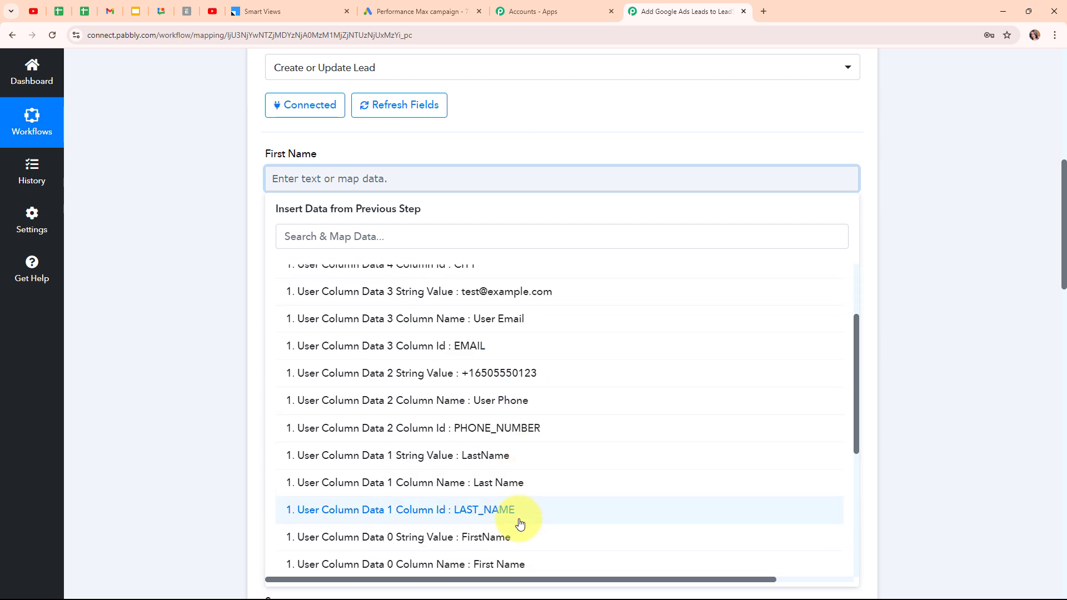
left_click(519, 538)
left_click(242, 198)
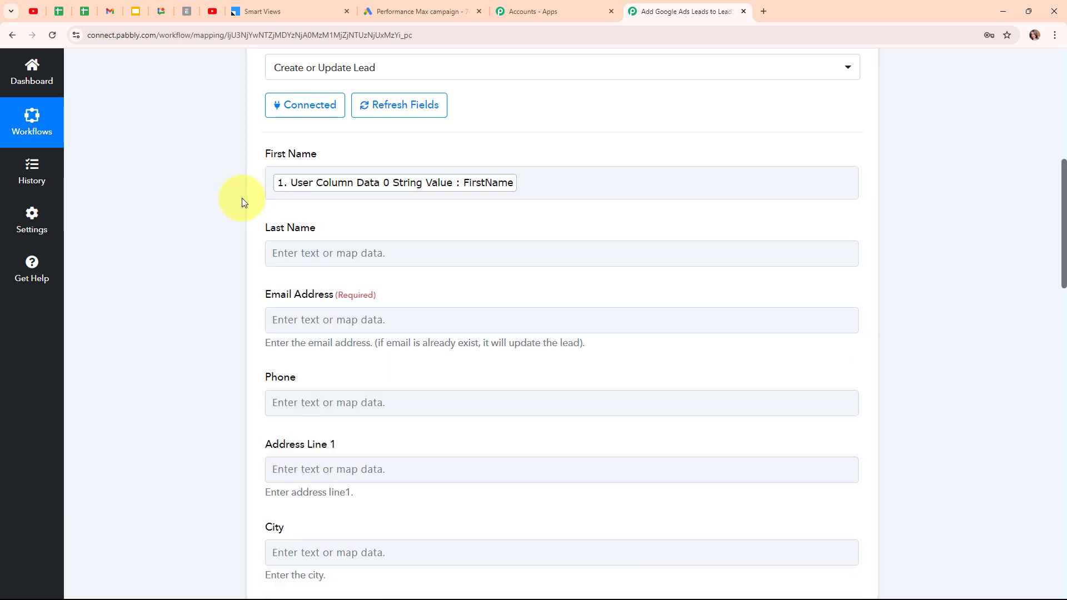
left_click(357, 253)
left_click(374, 361)
scroll(517, 495, "down", 3)
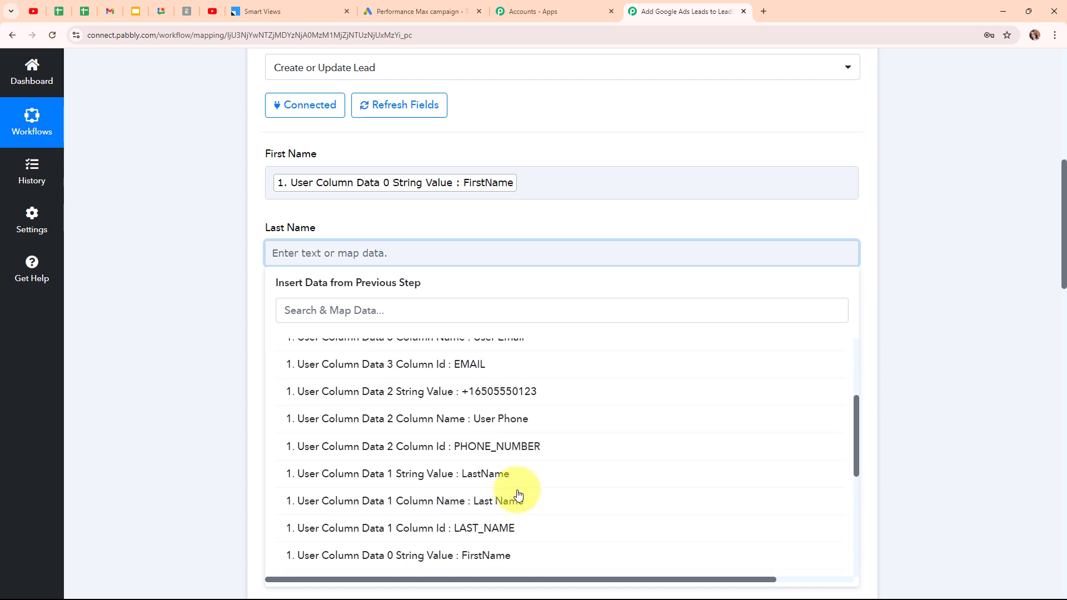
left_click(491, 476)
left_click(214, 291)
Map Email Address and Phone to the Google Ads lead's email and phone number values
scroll(437, 300, "down", 1)
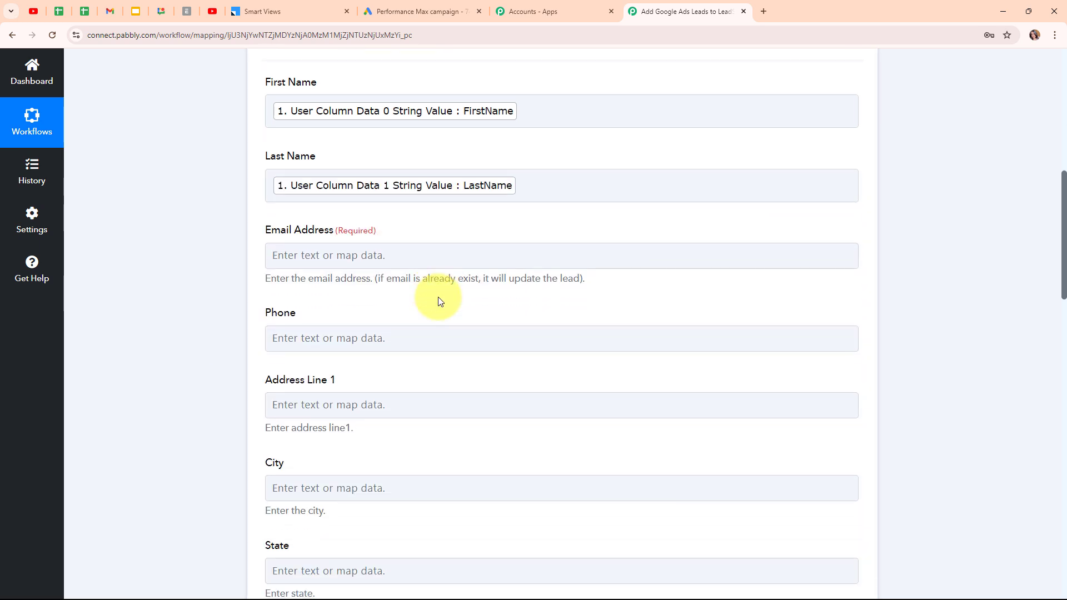
scroll(438, 301, "down", 1)
left_click(340, 216)
left_click(391, 336)
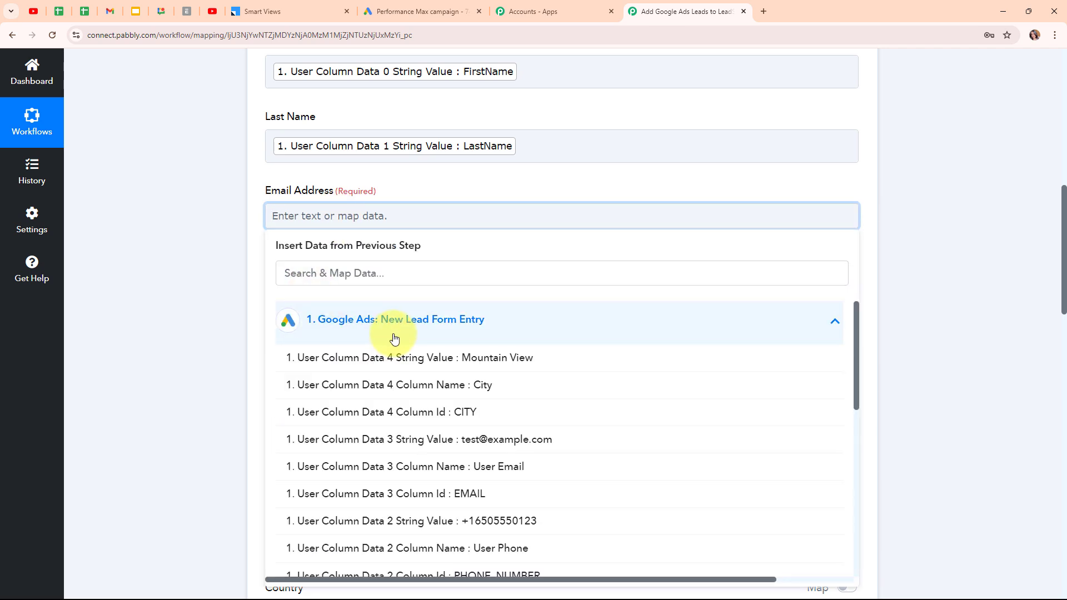
left_click(441, 442)
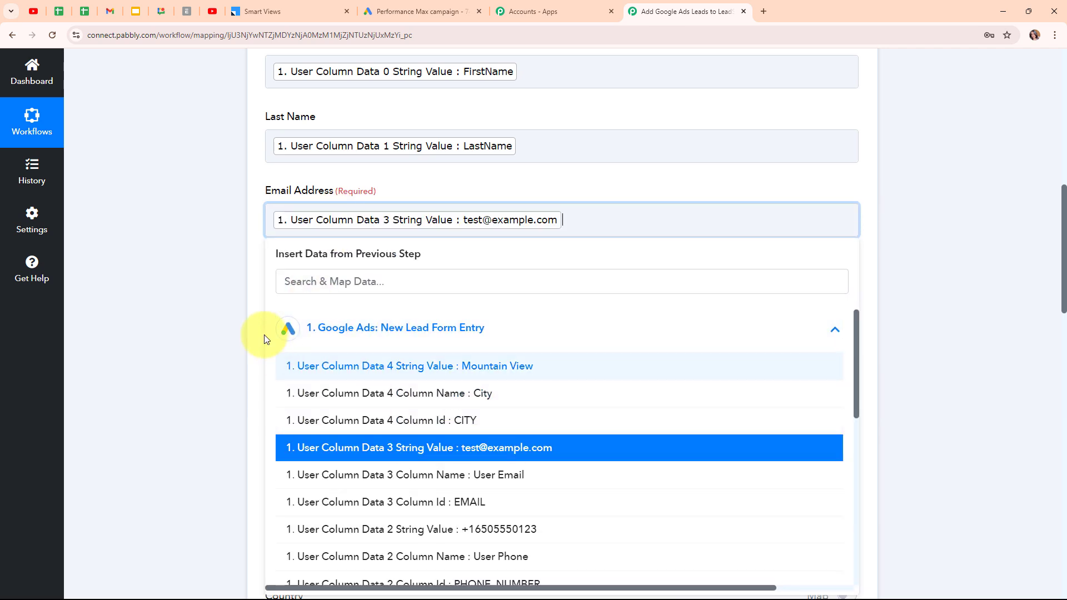
left_click(538, 314)
scroll(538, 314, "down", 1)
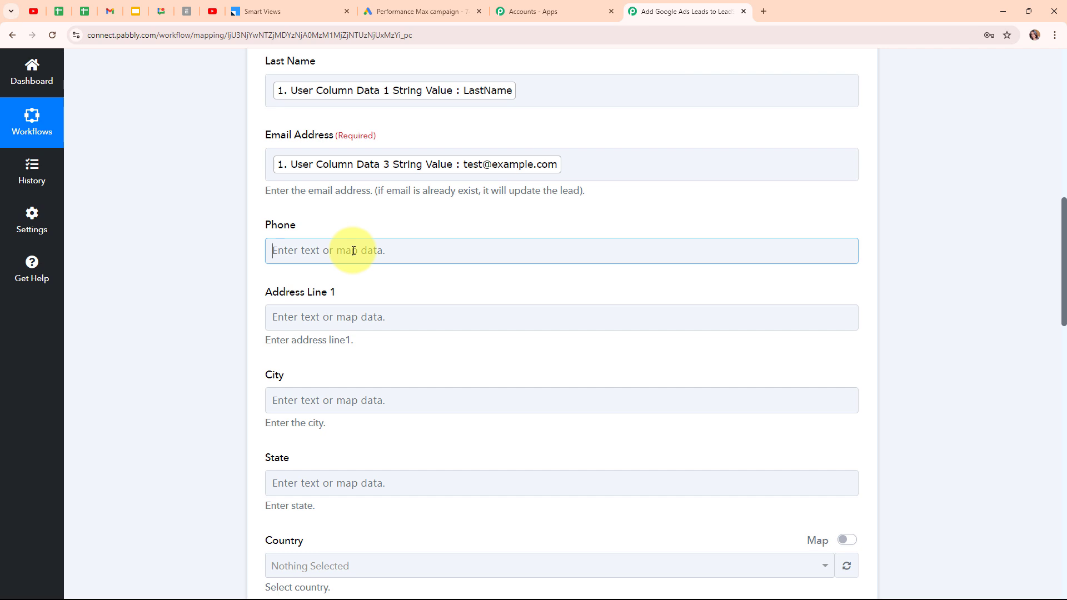
left_click(353, 251)
left_click(389, 358)
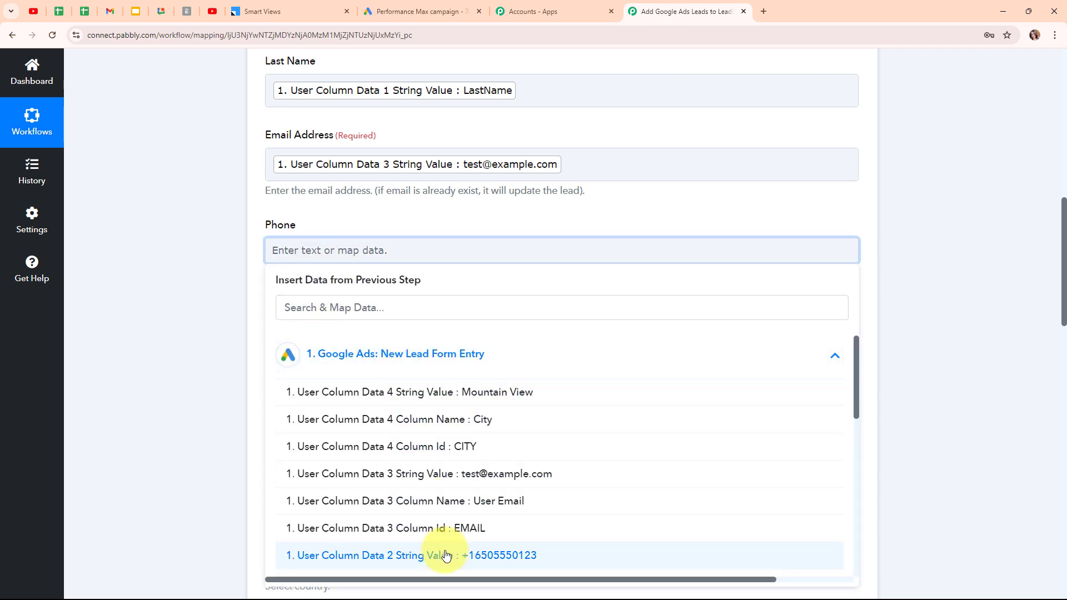
left_click(385, 556)
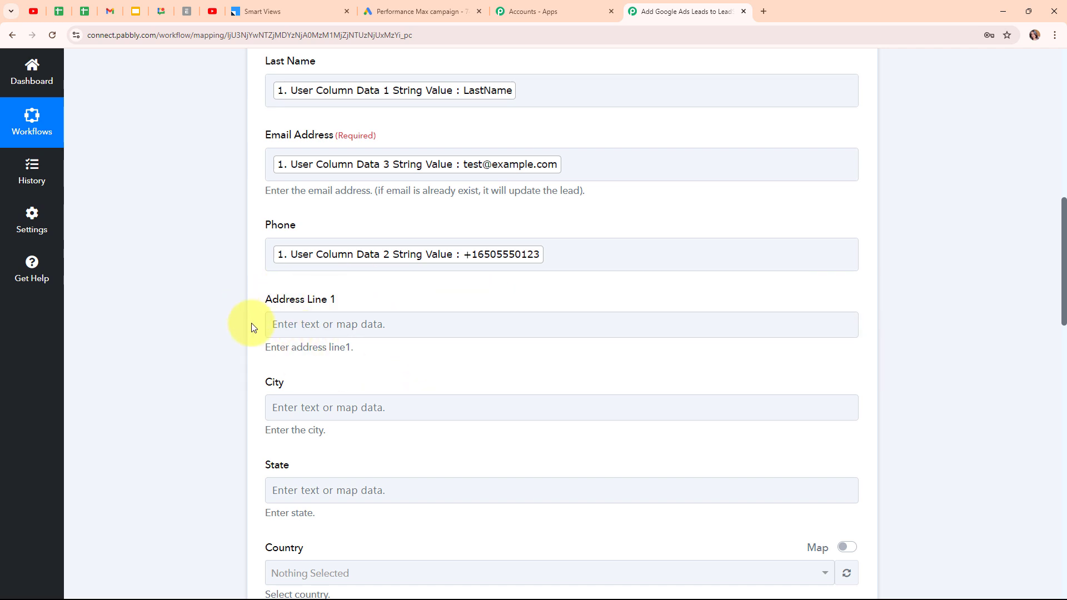
Map City to the Google Ads lead's Mountain View value and review the remaining fields
scroll(492, 347, "down", 3)
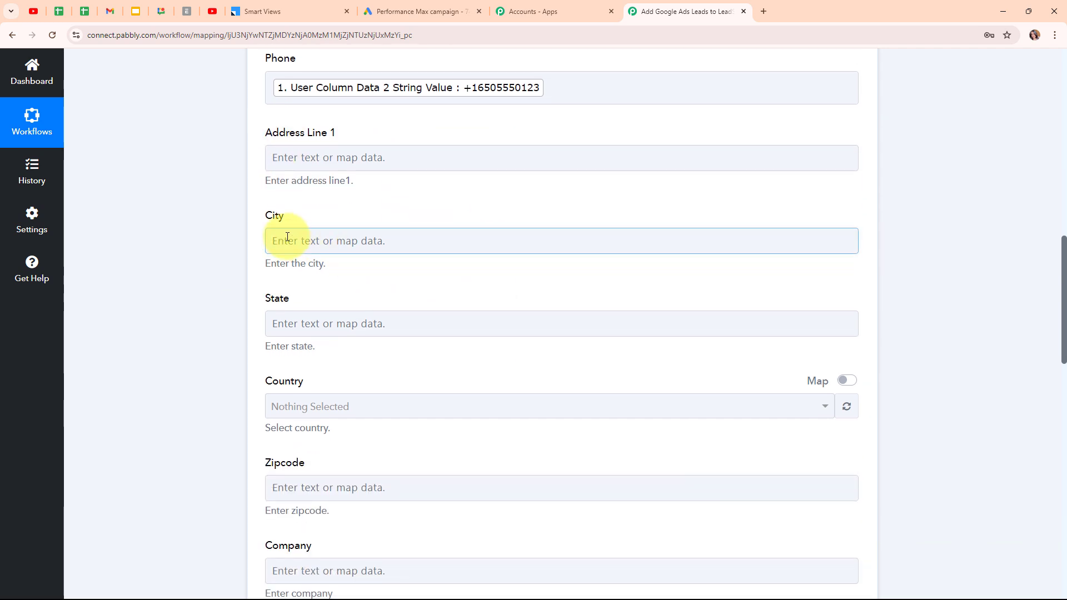
left_click(287, 237)
left_click(478, 347)
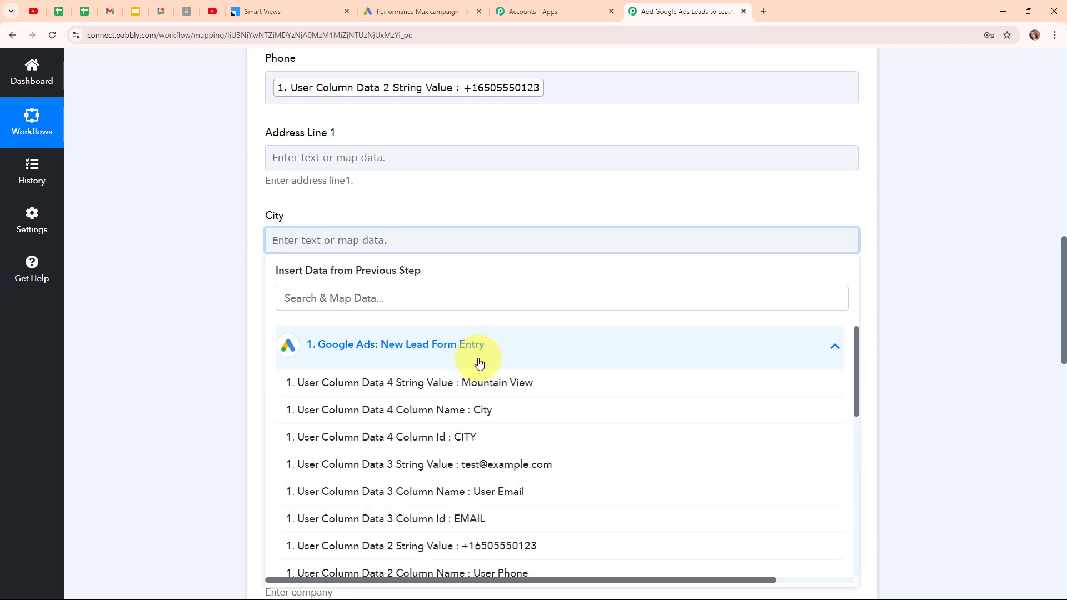
left_click(481, 397)
left_click(192, 270)
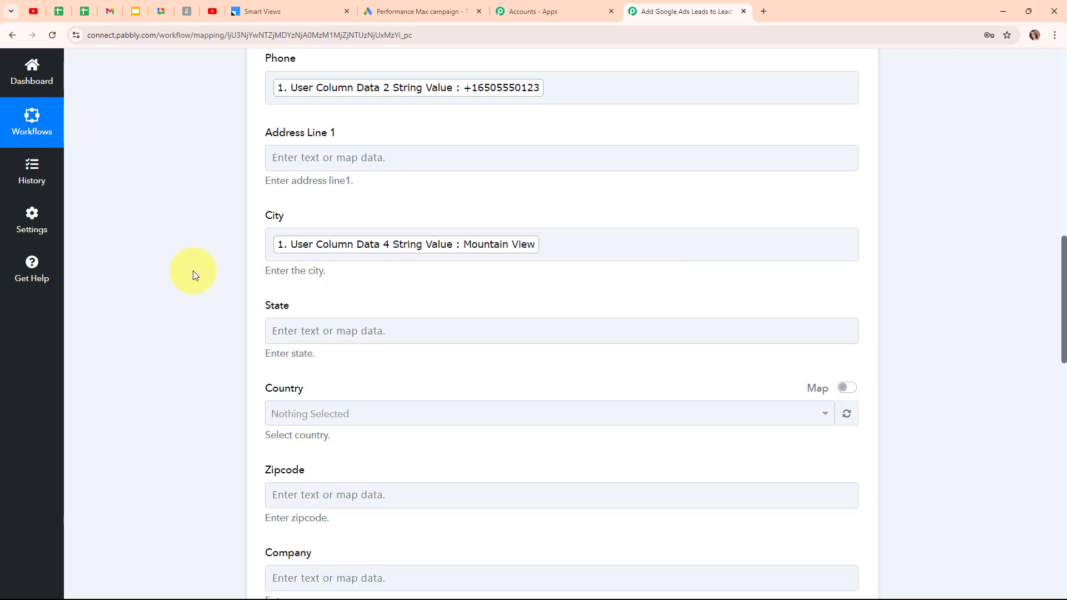
scroll(469, 286, "down", 2)
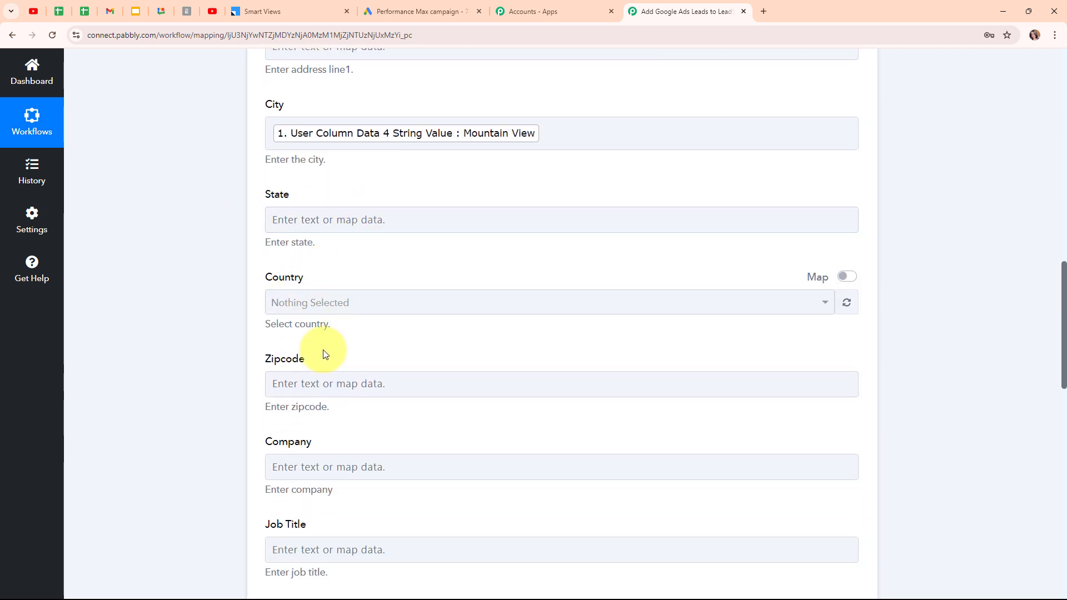
left_click(346, 461)
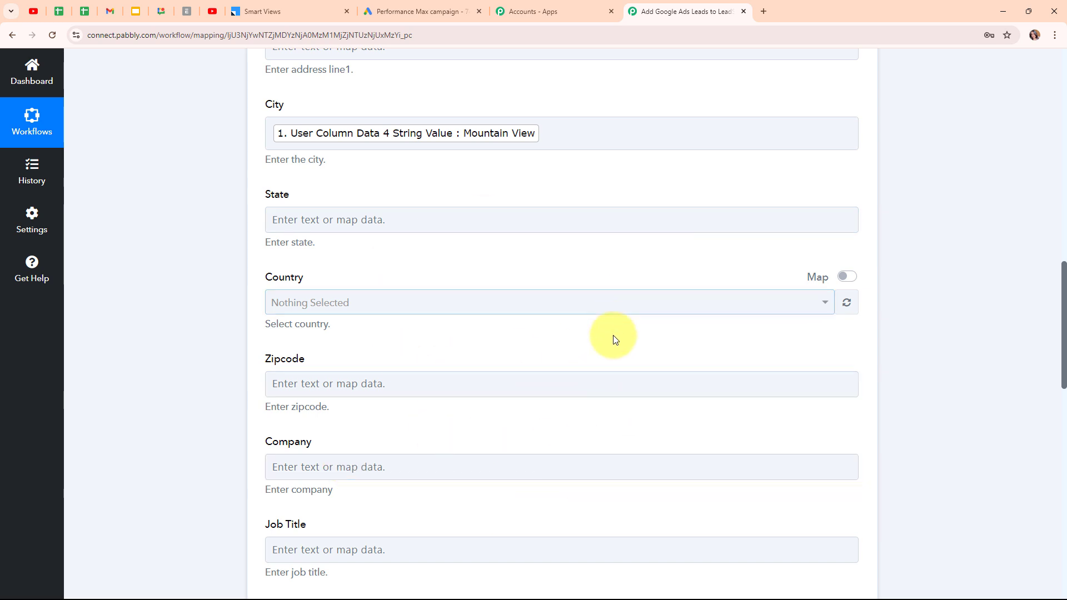
scroll(613, 336, "down", 4)
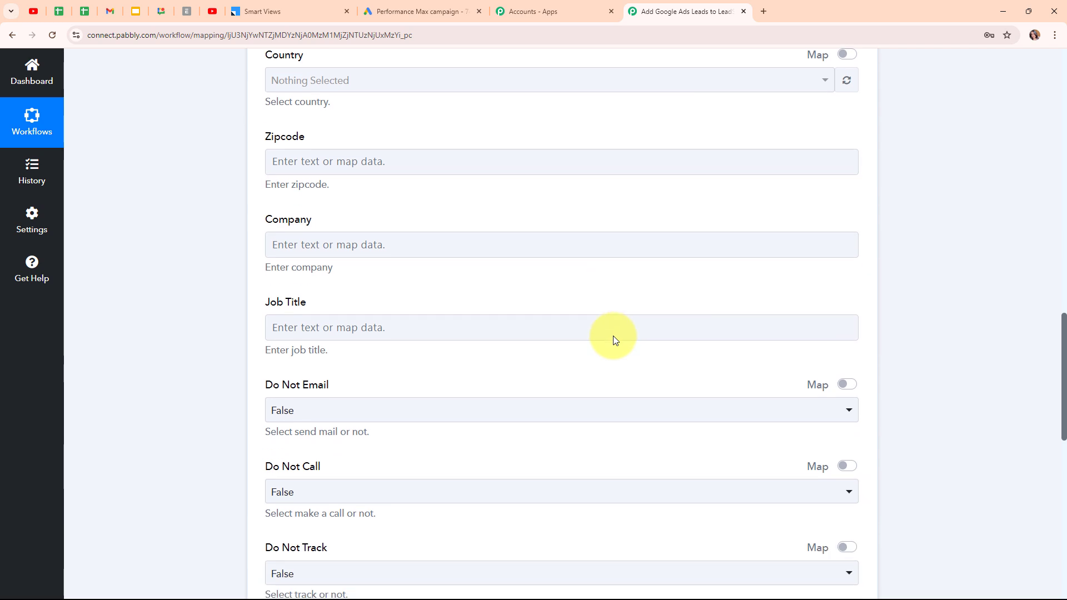
left_click(612, 336)
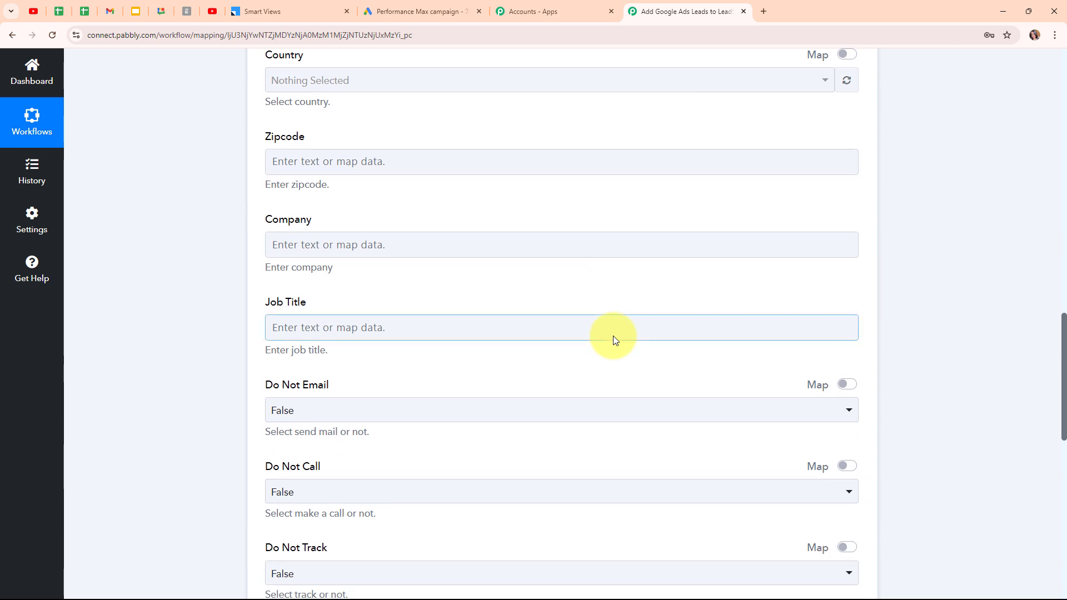
scroll(614, 338, "down", 7)
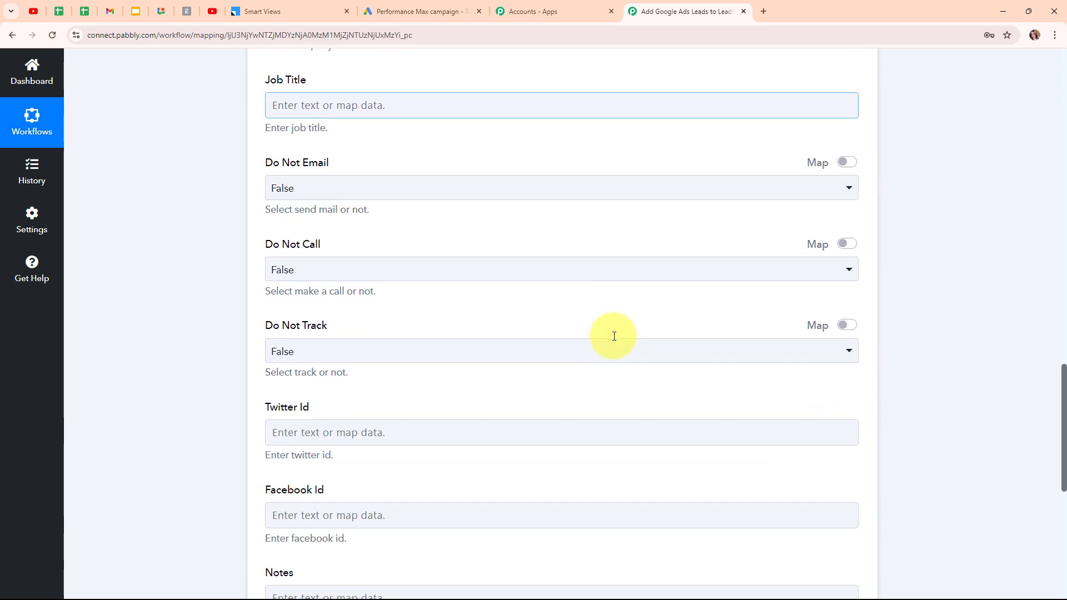
scroll(614, 339, "down", 3)
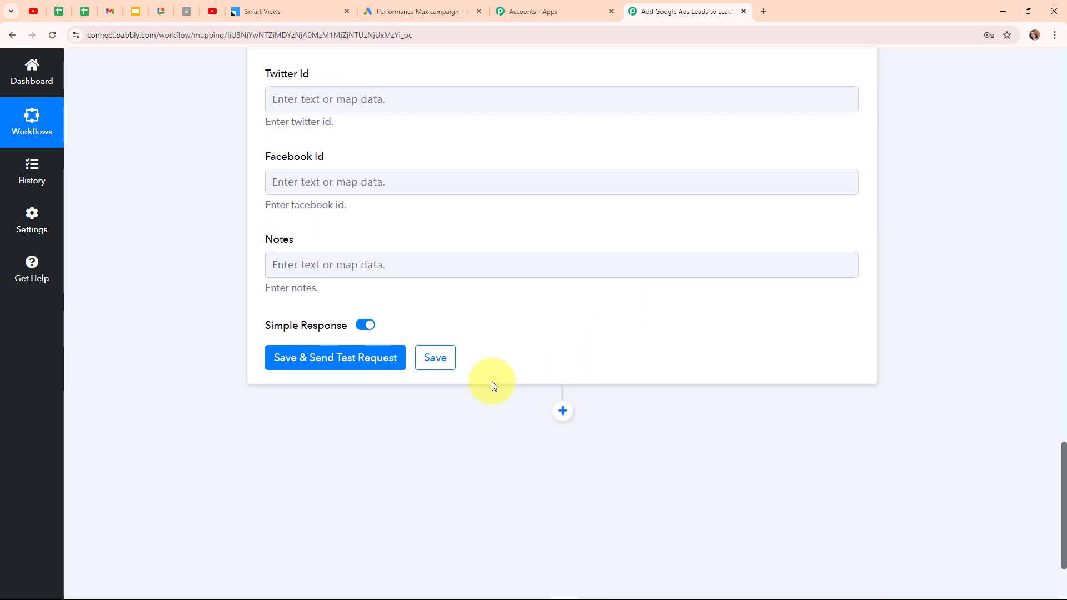
Save the action, send a test request, and confirm the Success status and returned Message Id
left_click(341, 368)
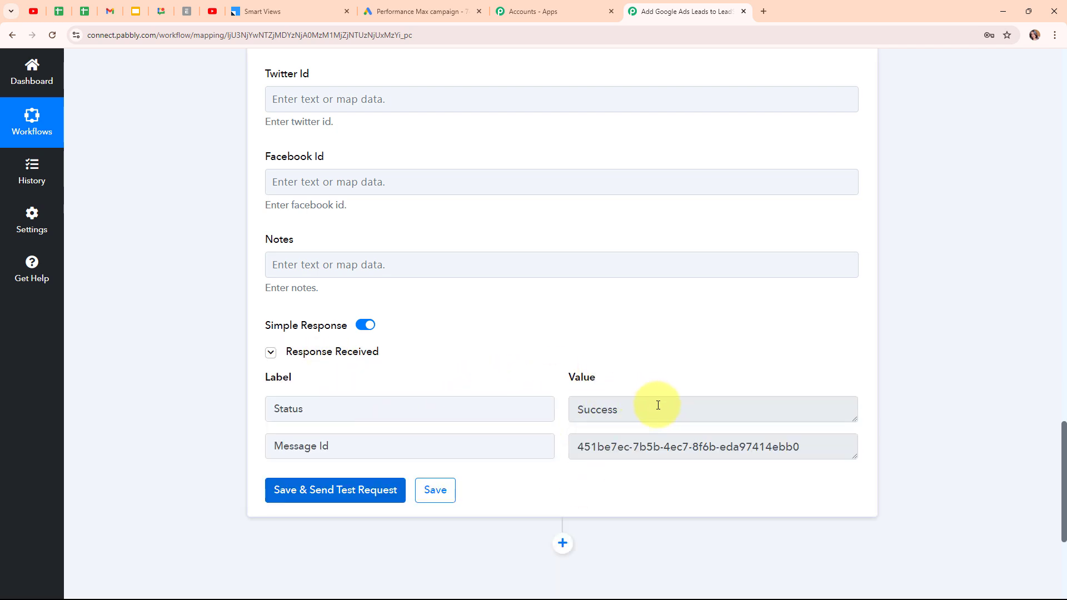
left_click_drag(656, 407, 572, 408)
left_click_drag(805, 450, 566, 466)
left_click(485, 358)
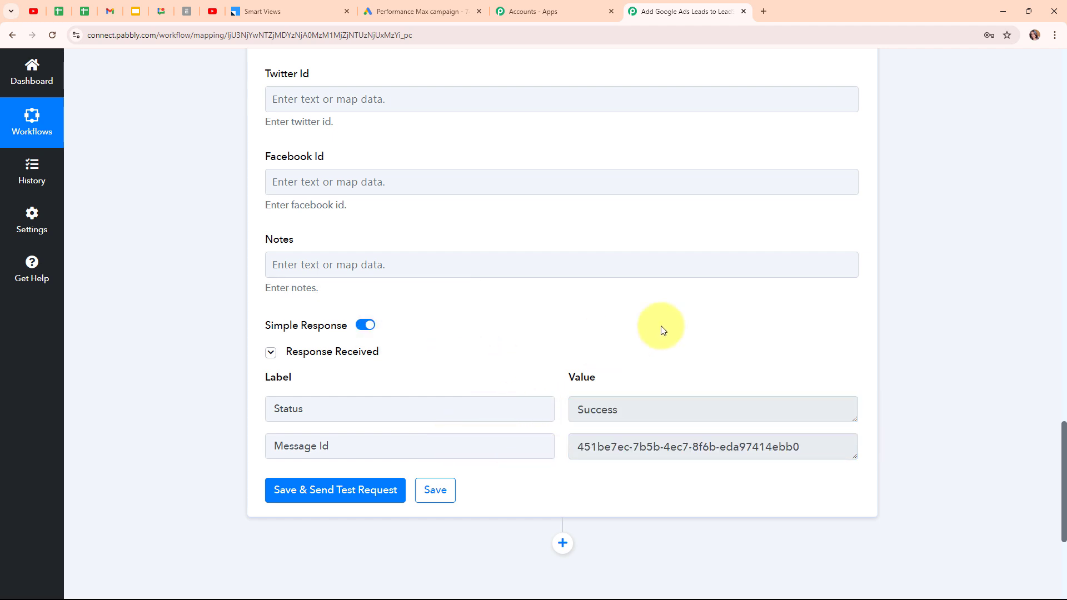
Collapse the LeadSquared Create or Update Lead action step
scroll(868, 262, "up", 4)
scroll(869, 263, "up", 20)
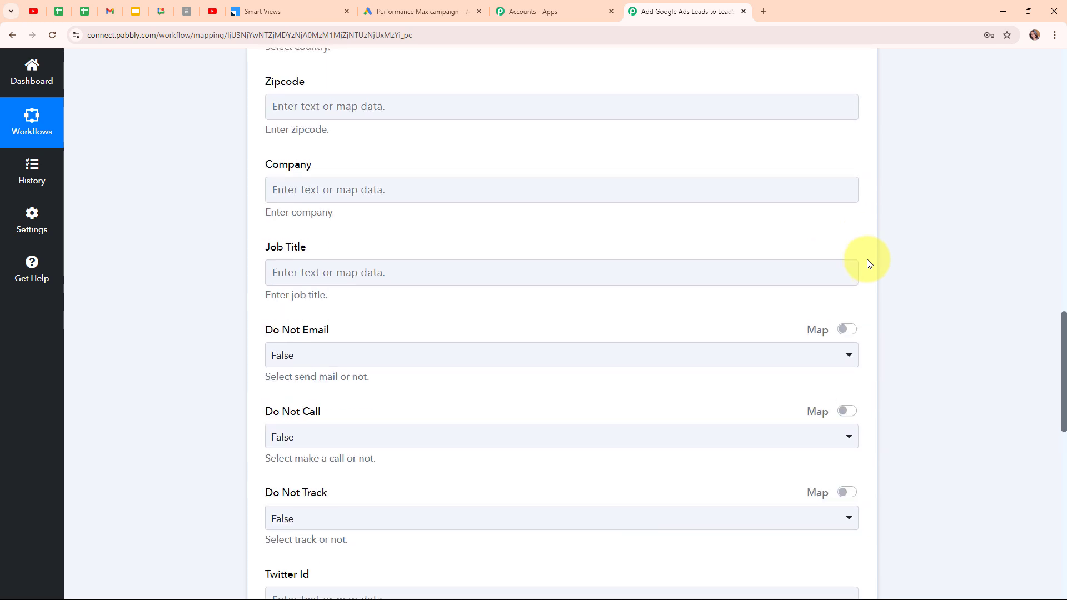
scroll(869, 263, "up", 5)
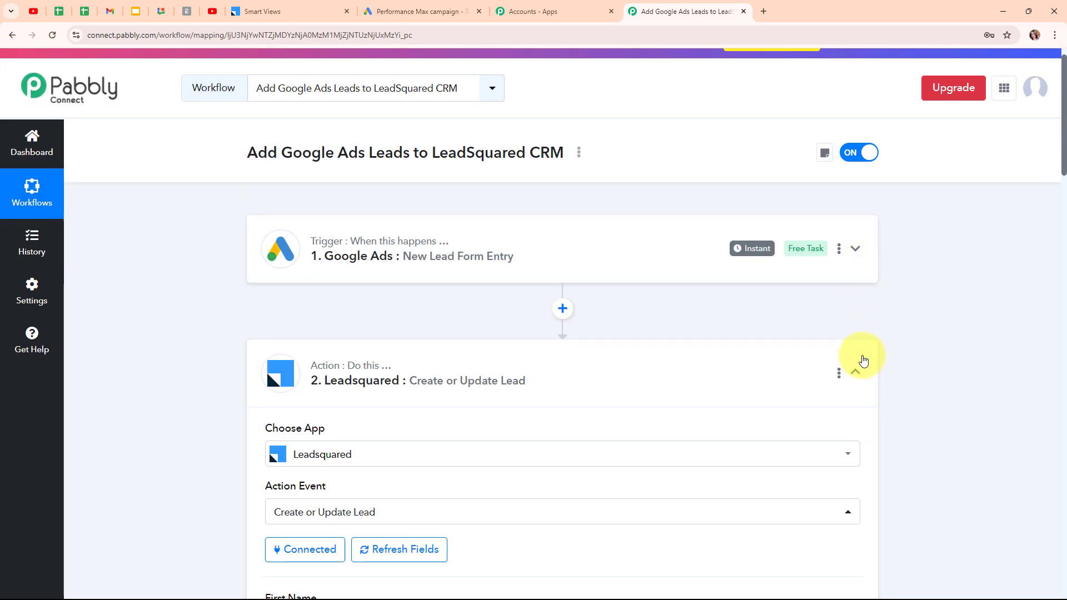
left_click(857, 366)
Reload LeadSquared's Smart Views to confirm the new FirstName LastName lead, then return to the Pabbly workflow
left_click(280, 11)
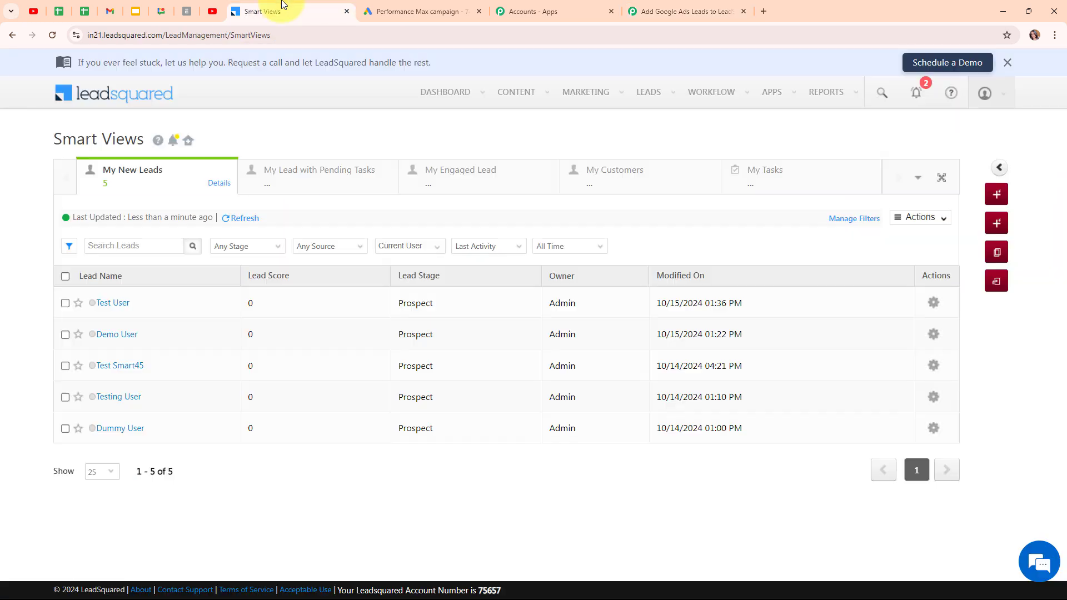
left_click(52, 35)
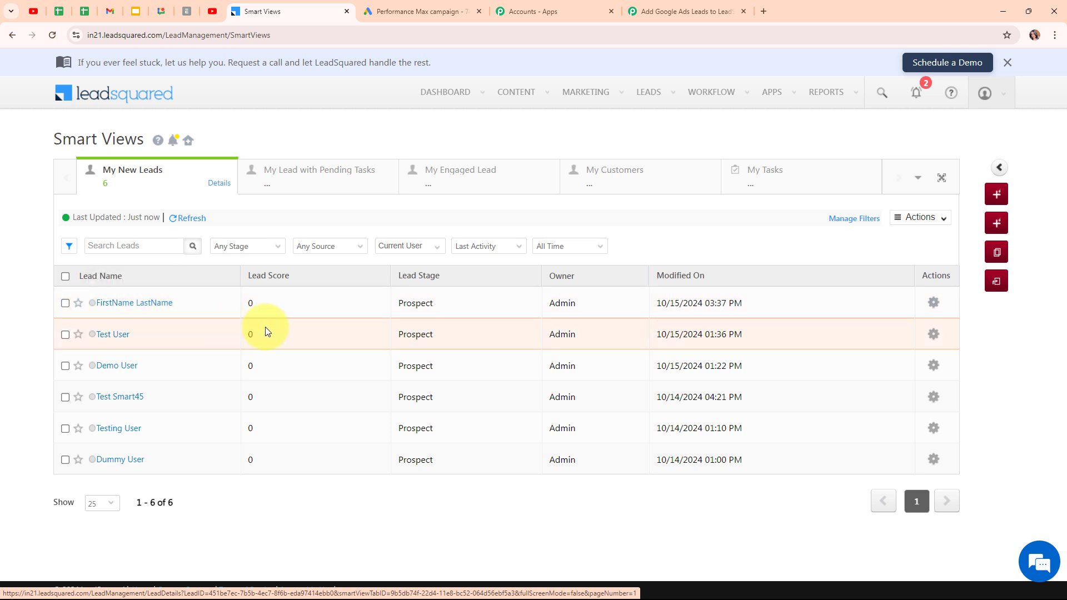
left_click(702, 5)
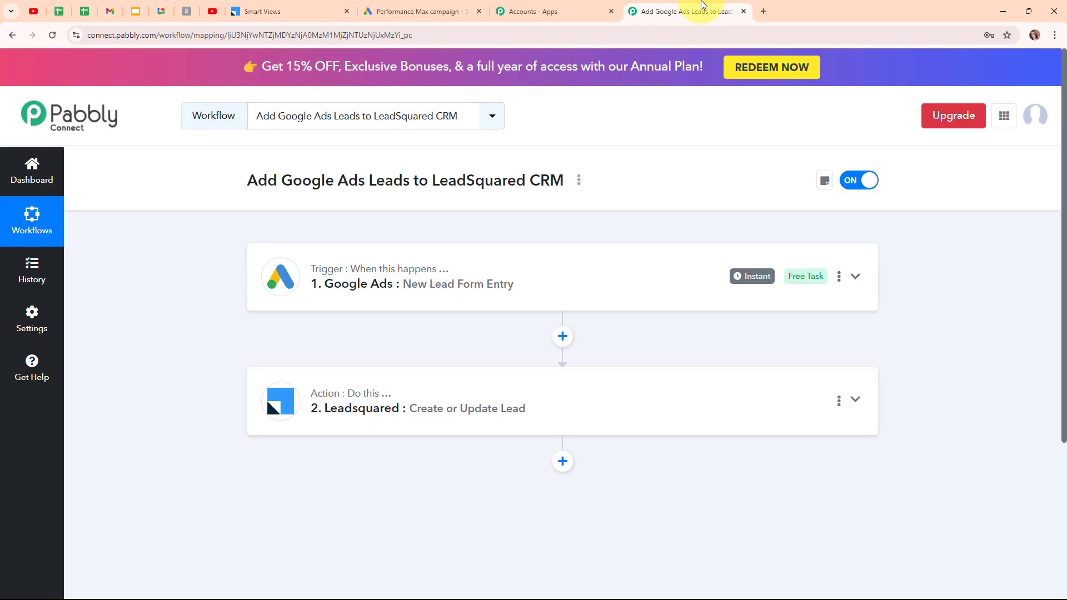